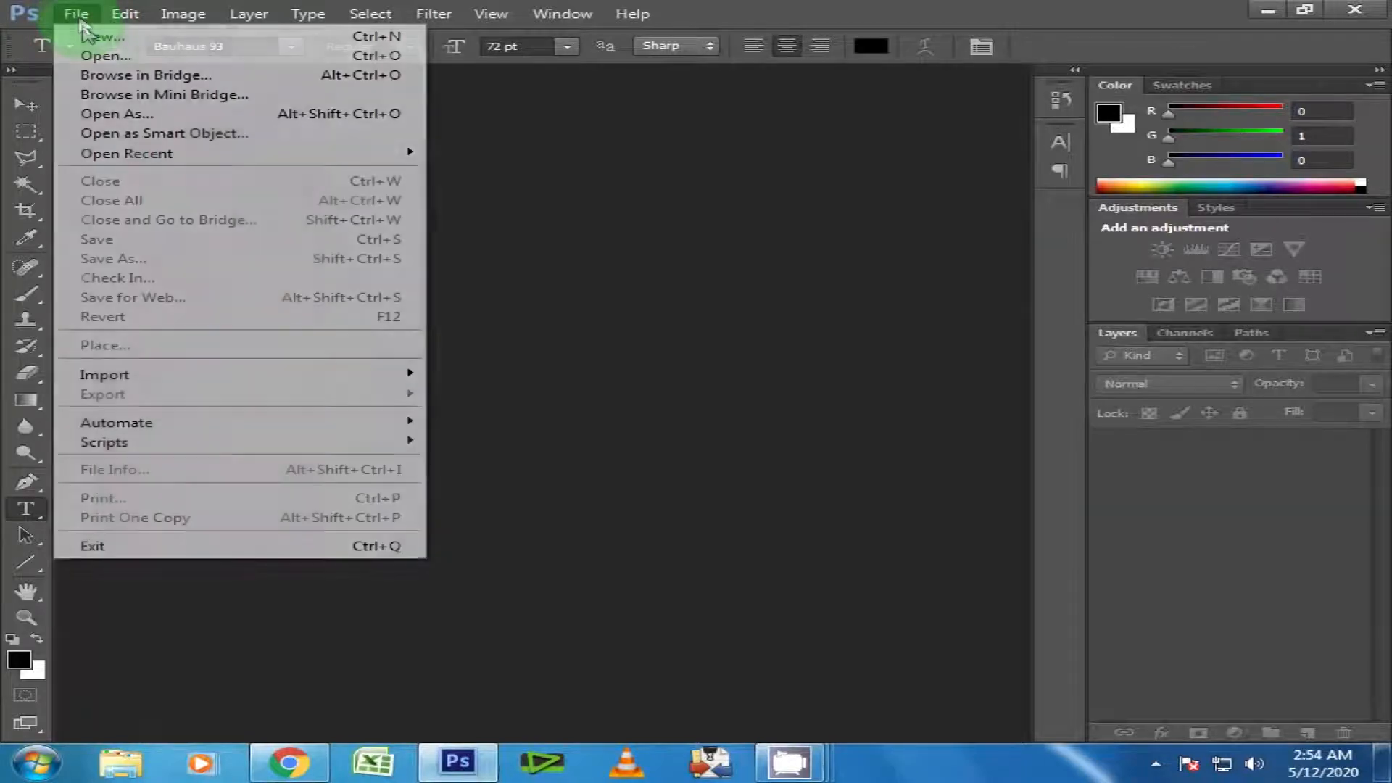
Create a new white RGB document 1700 by 1000 pixels at 72 pixels/inch.
{"action": "left_click", "coordinate": [114, 36]}
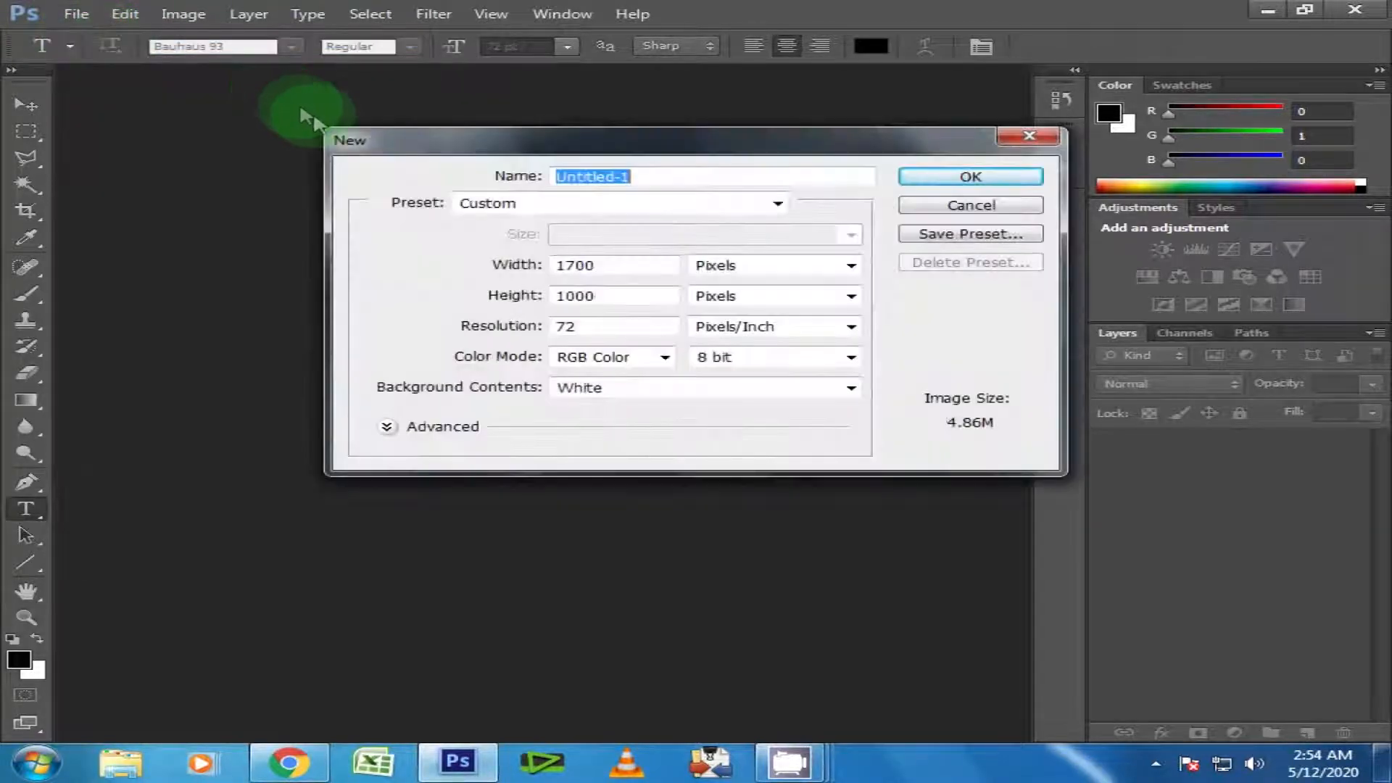
{"action": "double_click", "coordinate": [580, 265]}
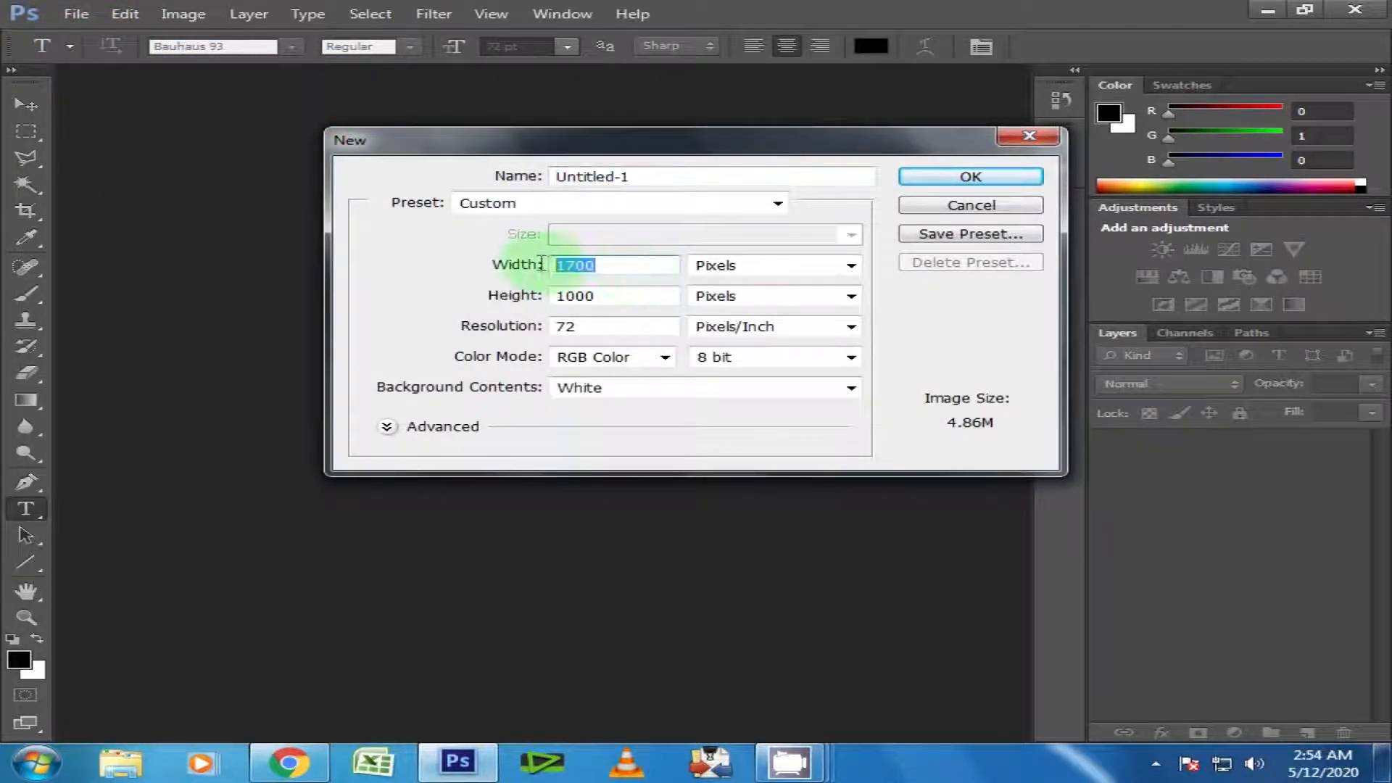
{"action": "double_click", "coordinate": [589, 296]}
{"action": "left_click", "coordinate": [970, 177]}
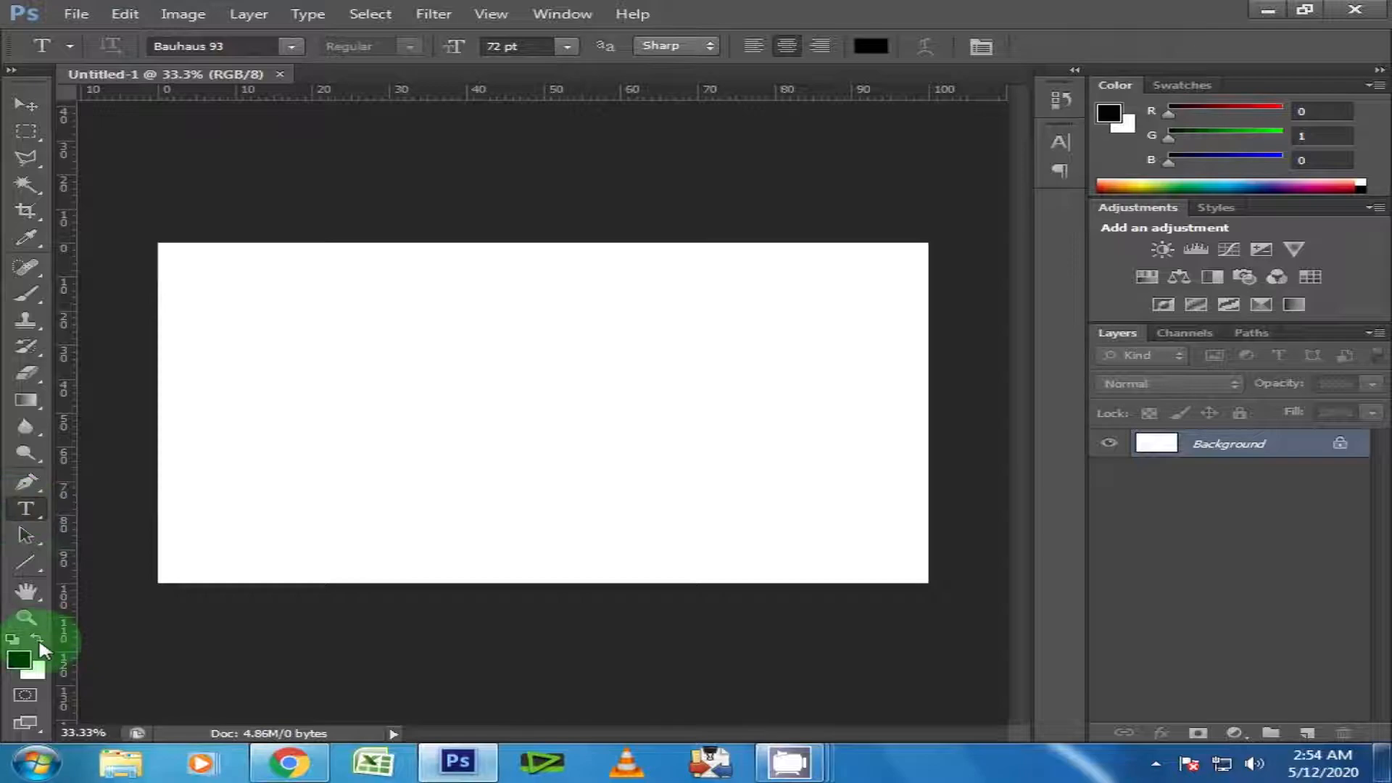
Set the foreground colour to red (fc0000) and fill the whole background with it using the Paint Bucket.
{"action": "left_click", "coordinate": [18, 659]}
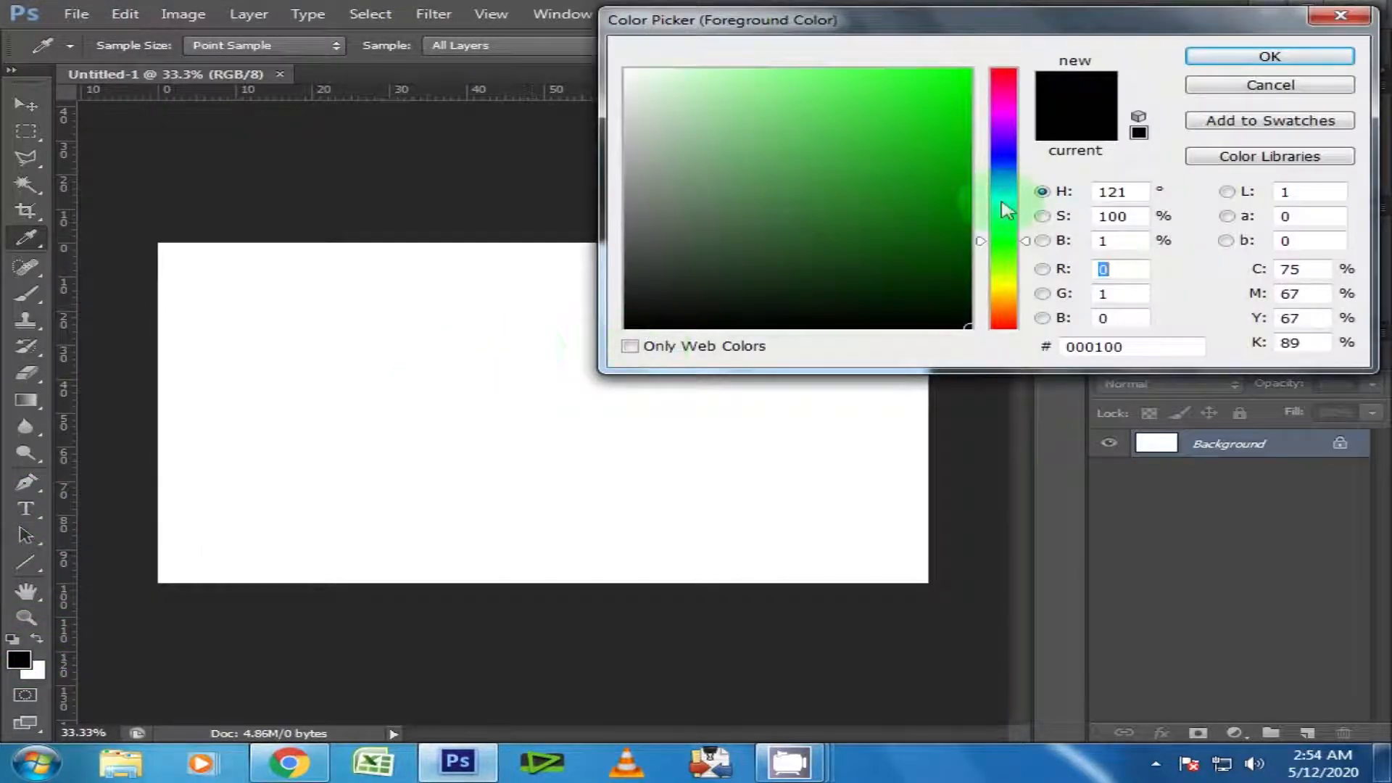
{"action": "left_click_drag", "start_coordinate": [1004, 88], "coordinate": [970, 71]}
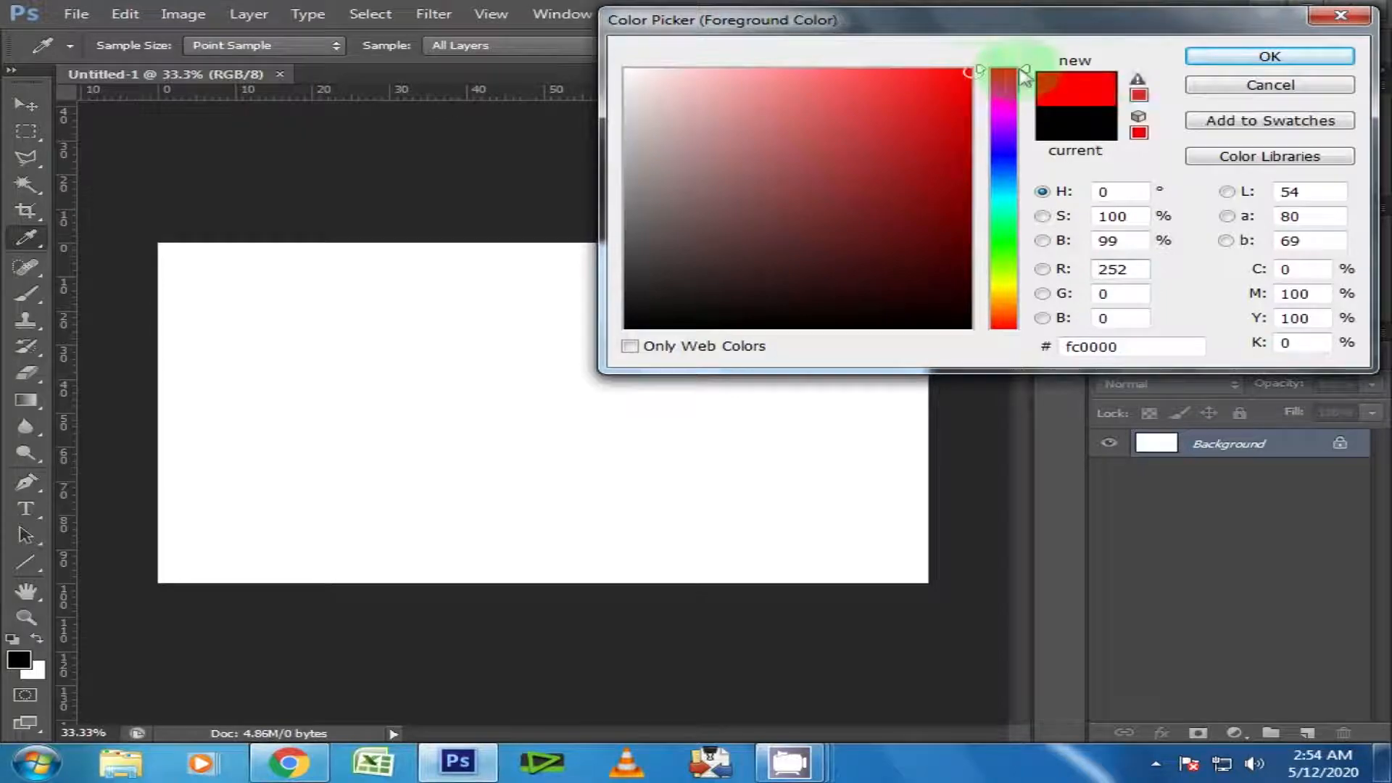
{"action": "left_click", "coordinate": [1196, 58]}
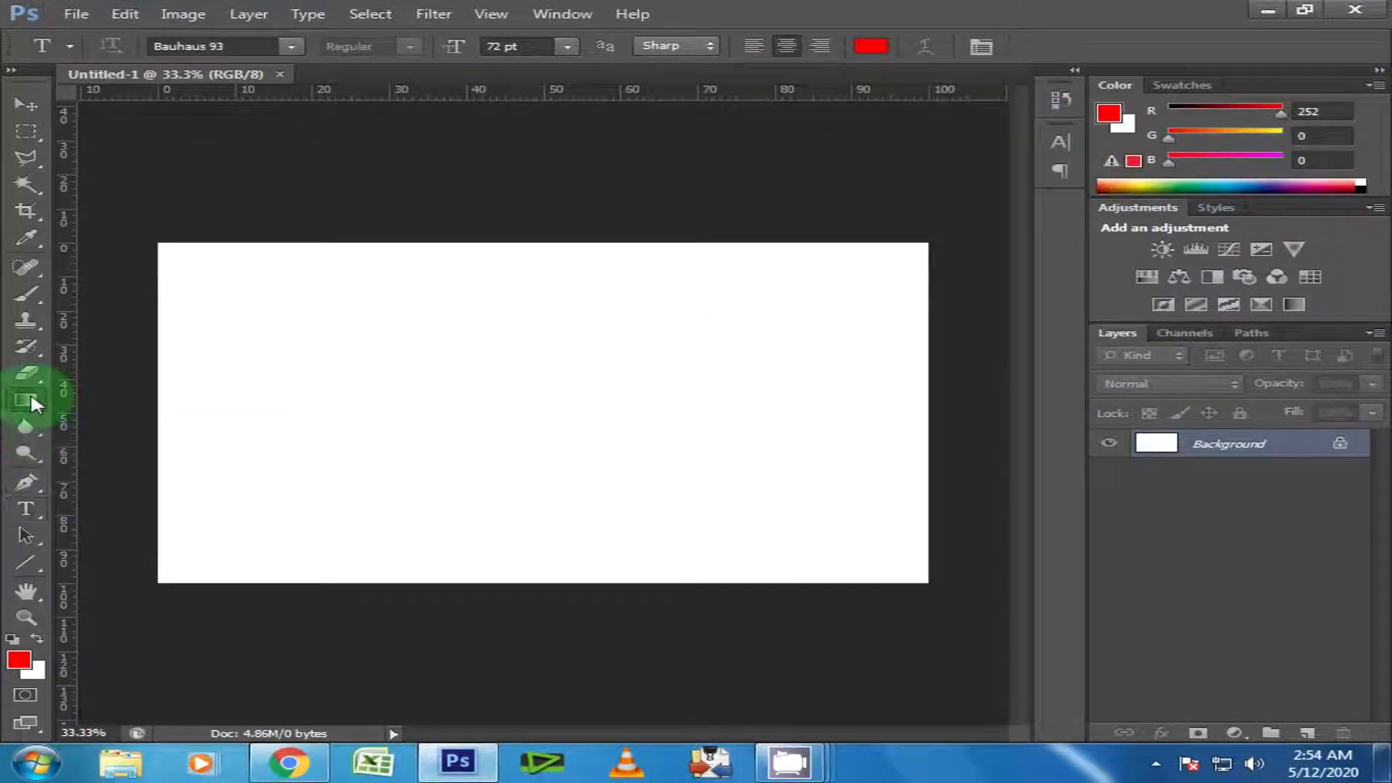
{"action": "left_click", "coordinate": [32, 398]}
{"action": "left_click", "coordinate": [124, 415]}
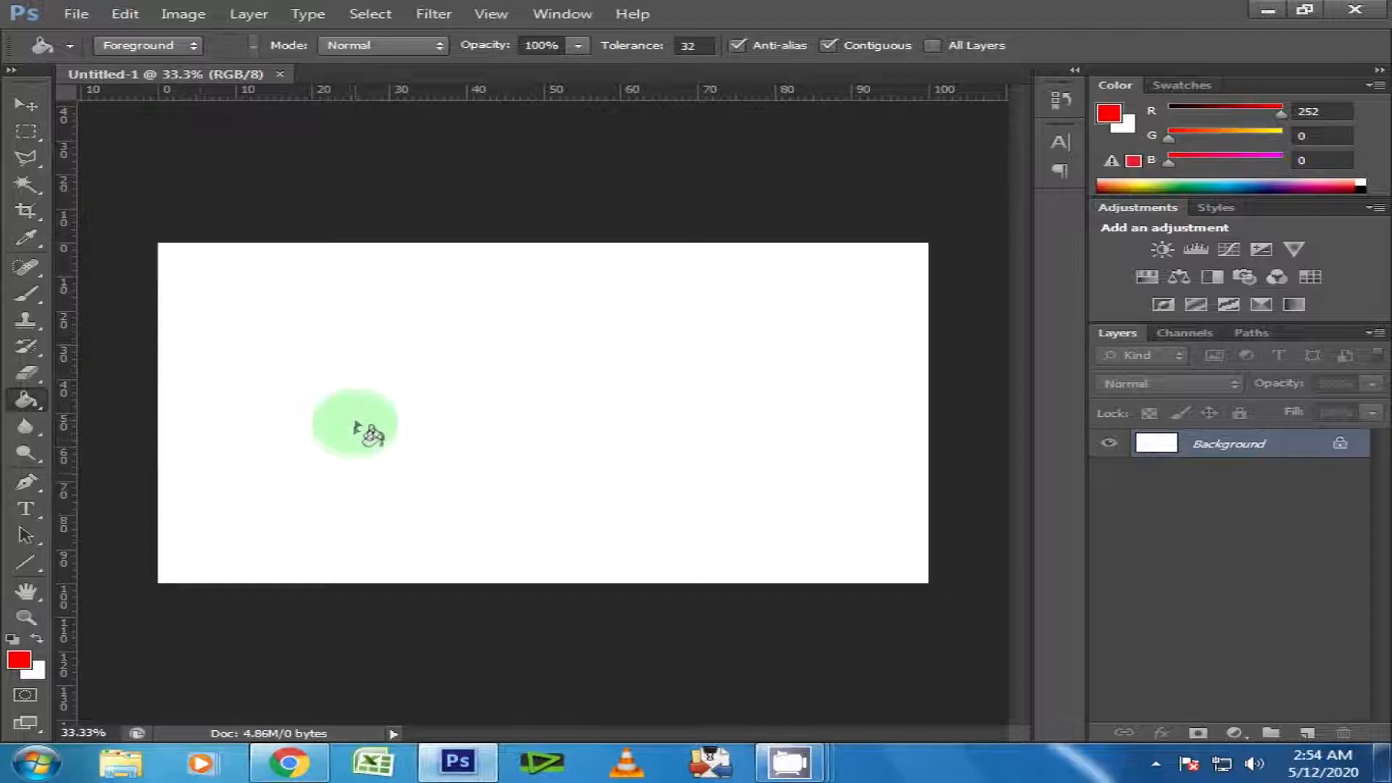
{"action": "left_click", "coordinate": [358, 427]}
Add the text "Software" in 72 pt Bauhaus 93 on the canvas and colour it black (000000).
{"action": "left_click", "coordinate": [26, 507]}
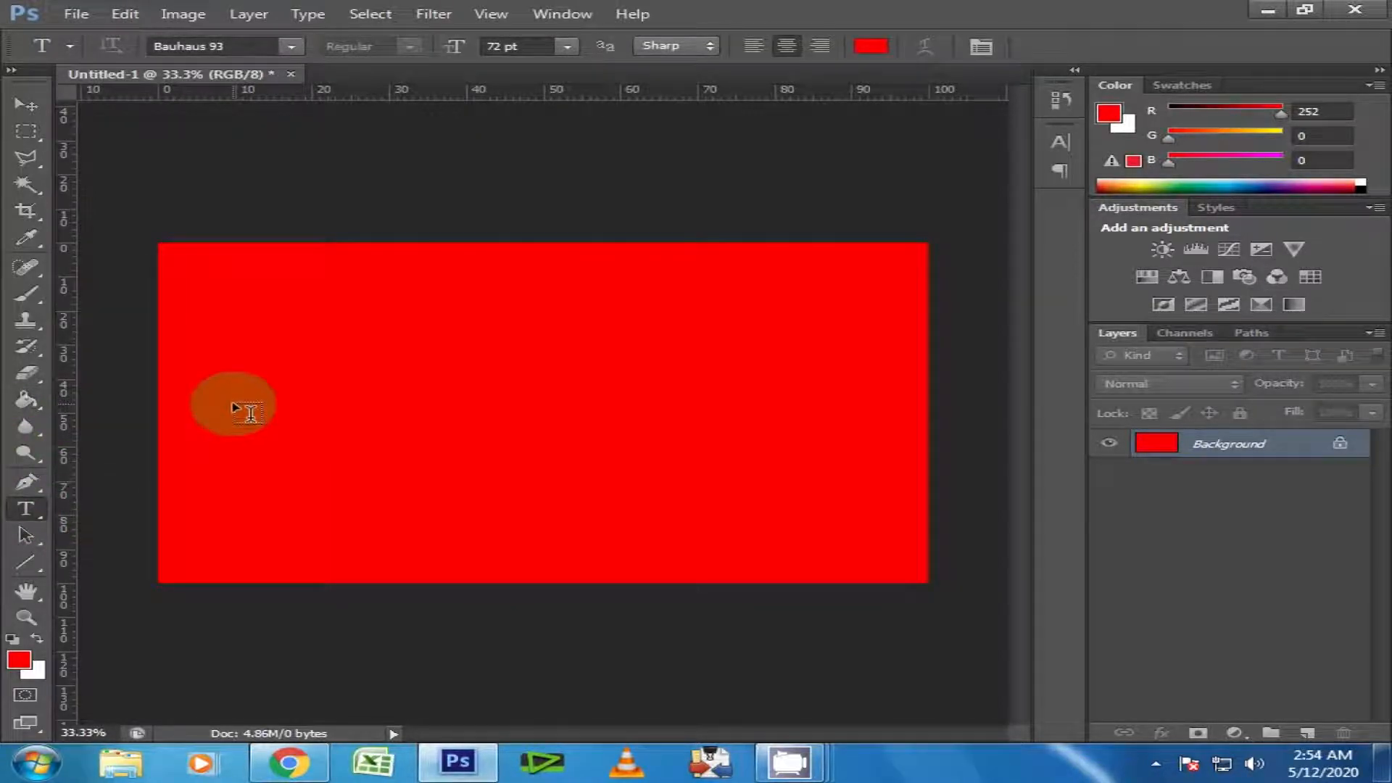
{"action": "left_click", "coordinate": [237, 386]}
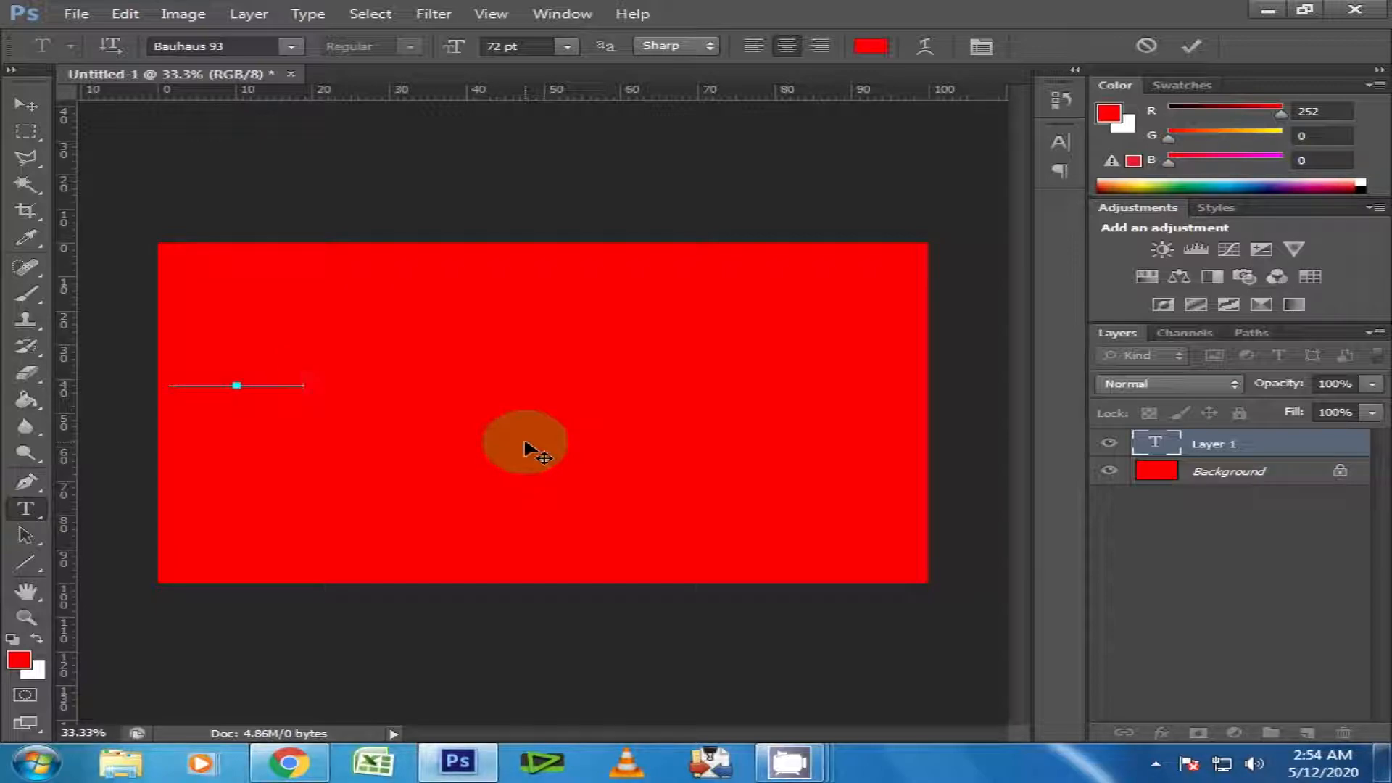
{"action": "key", "text": "ctrl+a"}
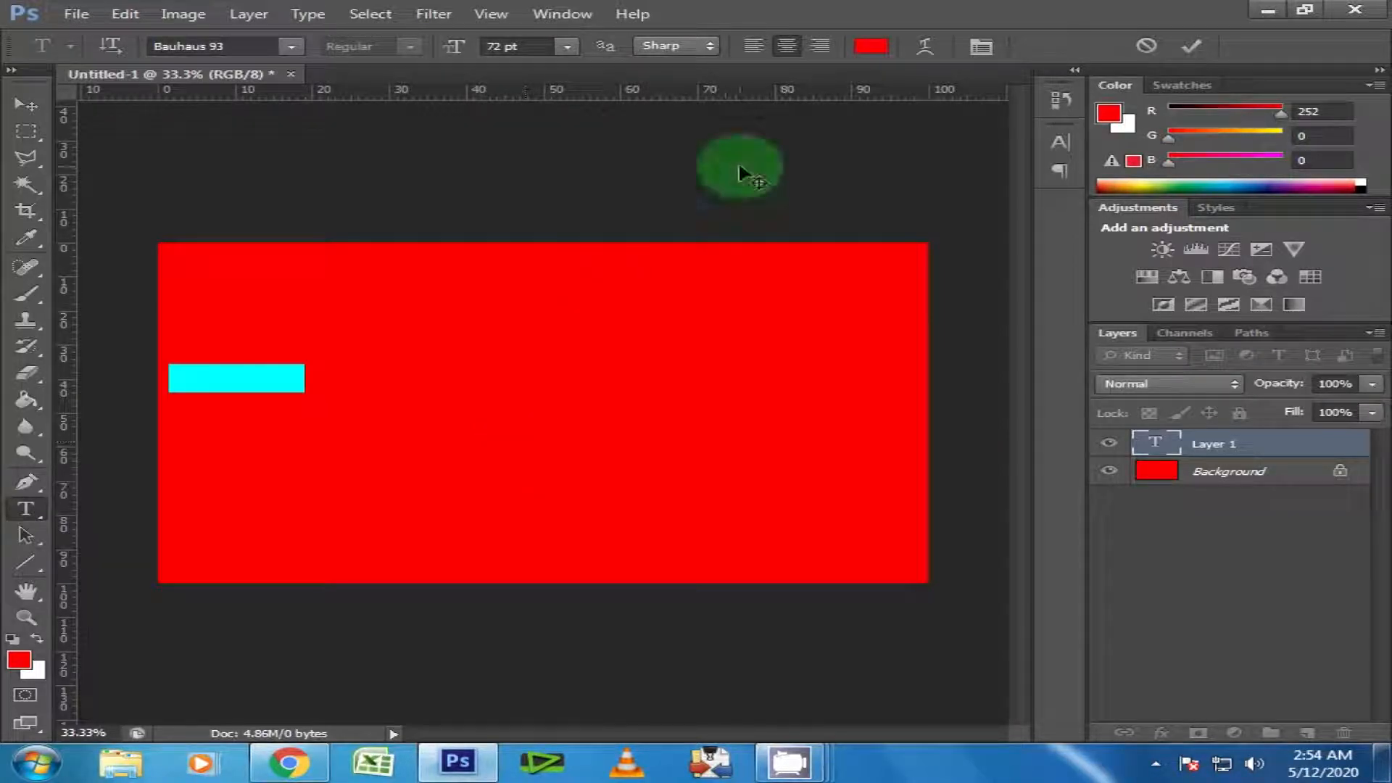
{"action": "left_click", "coordinate": [871, 45]}
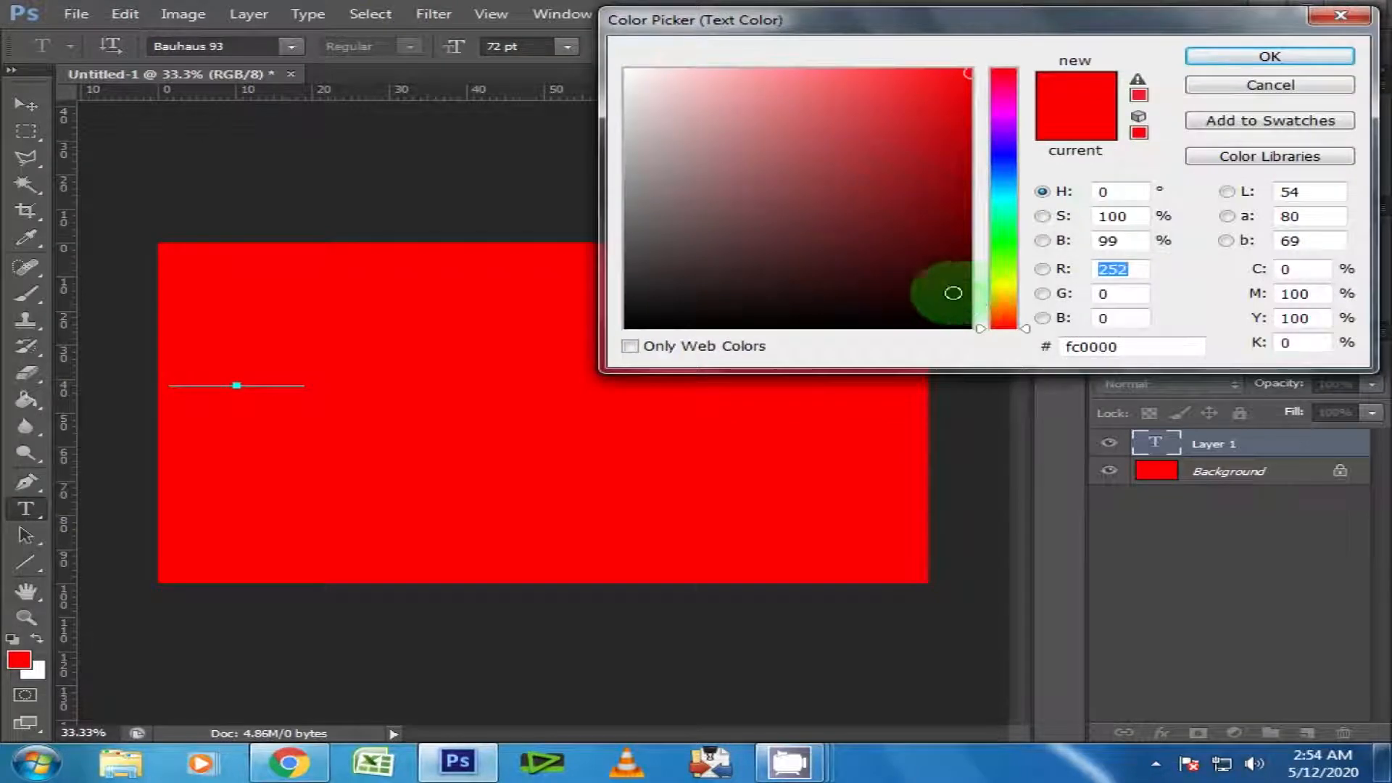
{"action": "left_click_drag", "start_coordinate": [953, 293], "coordinate": [969, 327]}
{"action": "left_click", "coordinate": [1219, 58]}
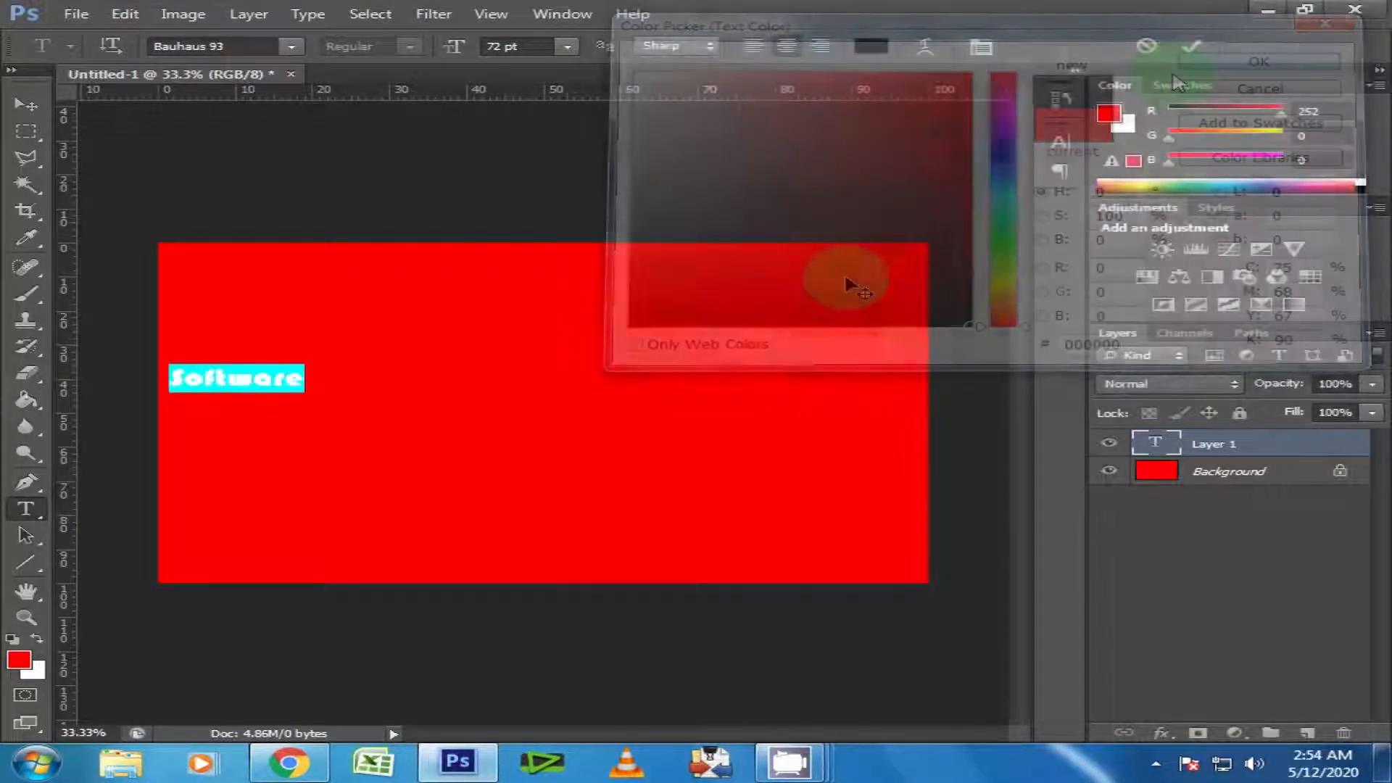
Scale the "Software" text to about 504% width and 327% height and centre it horizontally, slightly below the middle of the canvas.
{"action": "left_click", "coordinate": [26, 106]}
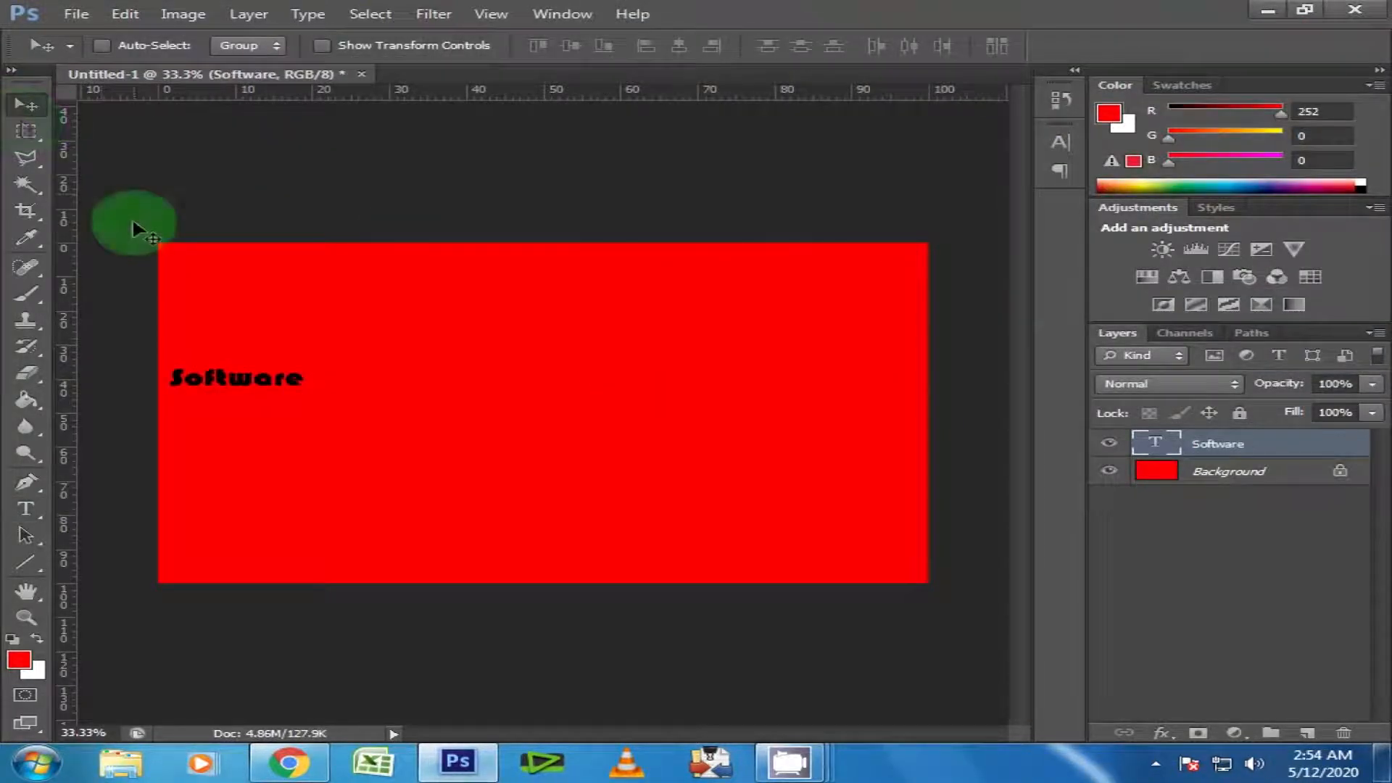
{"action": "key", "text": "ctrl+t"}
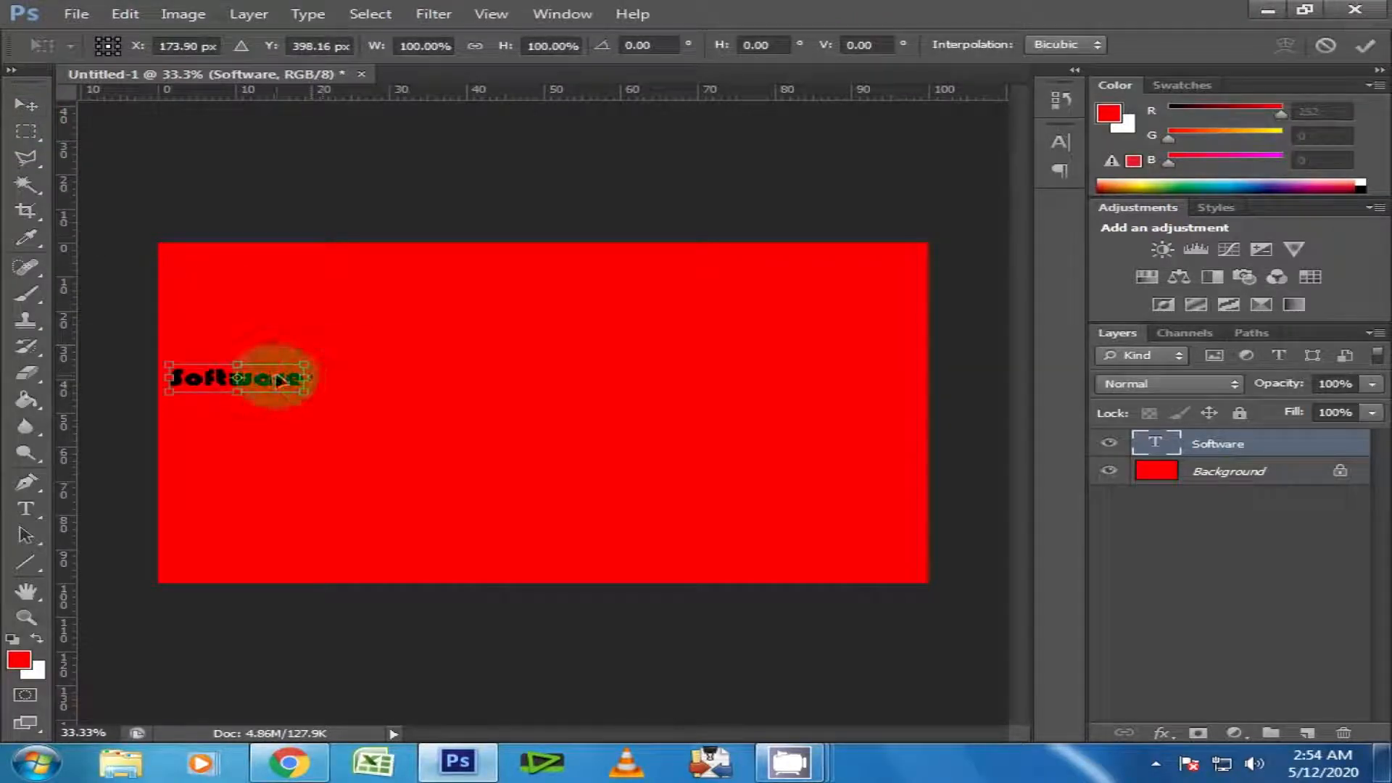
{"action": "left_click_drag", "start_coordinate": [279, 380], "coordinate": [880, 419]}
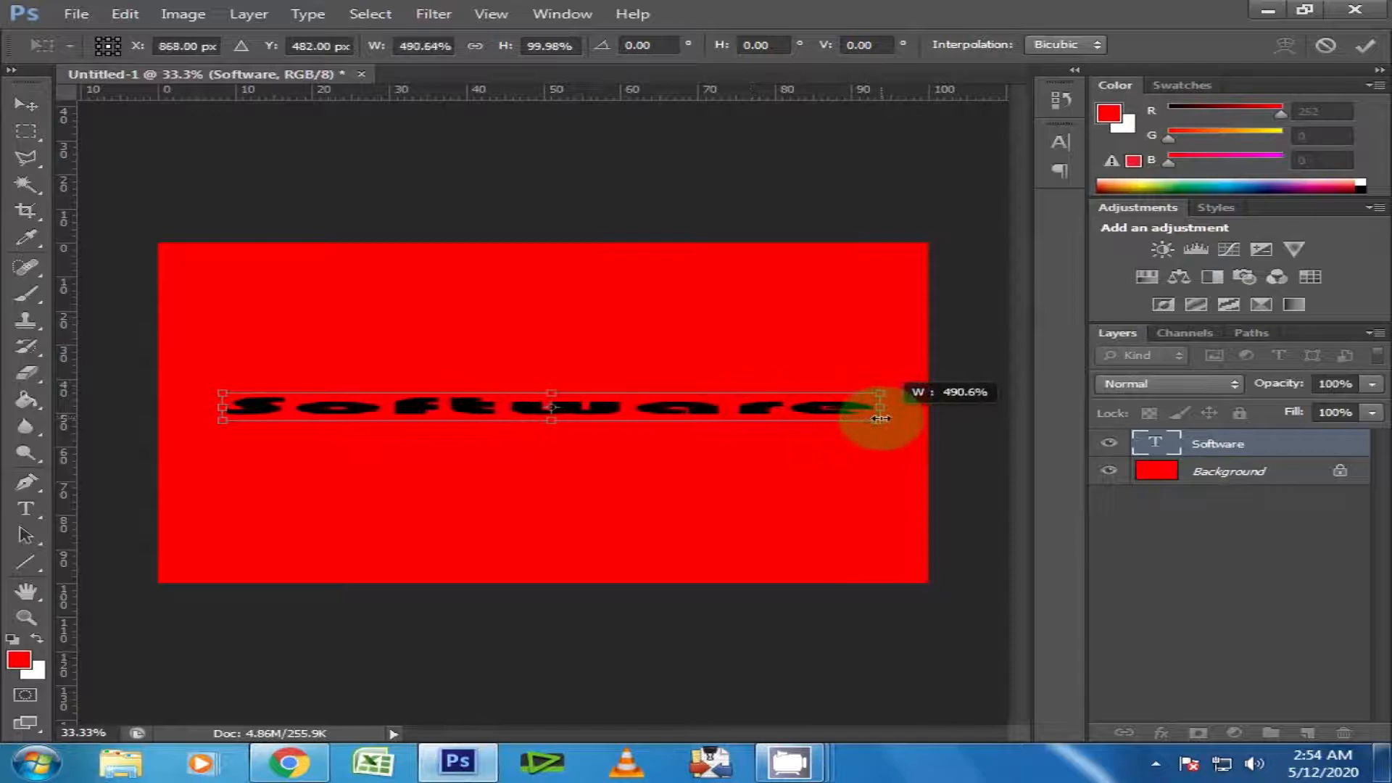
{"action": "left_click_drag", "start_coordinate": [549, 395], "coordinate": [551, 346]}
{"action": "left_click_drag", "start_coordinate": [555, 422], "coordinate": [548, 432]}
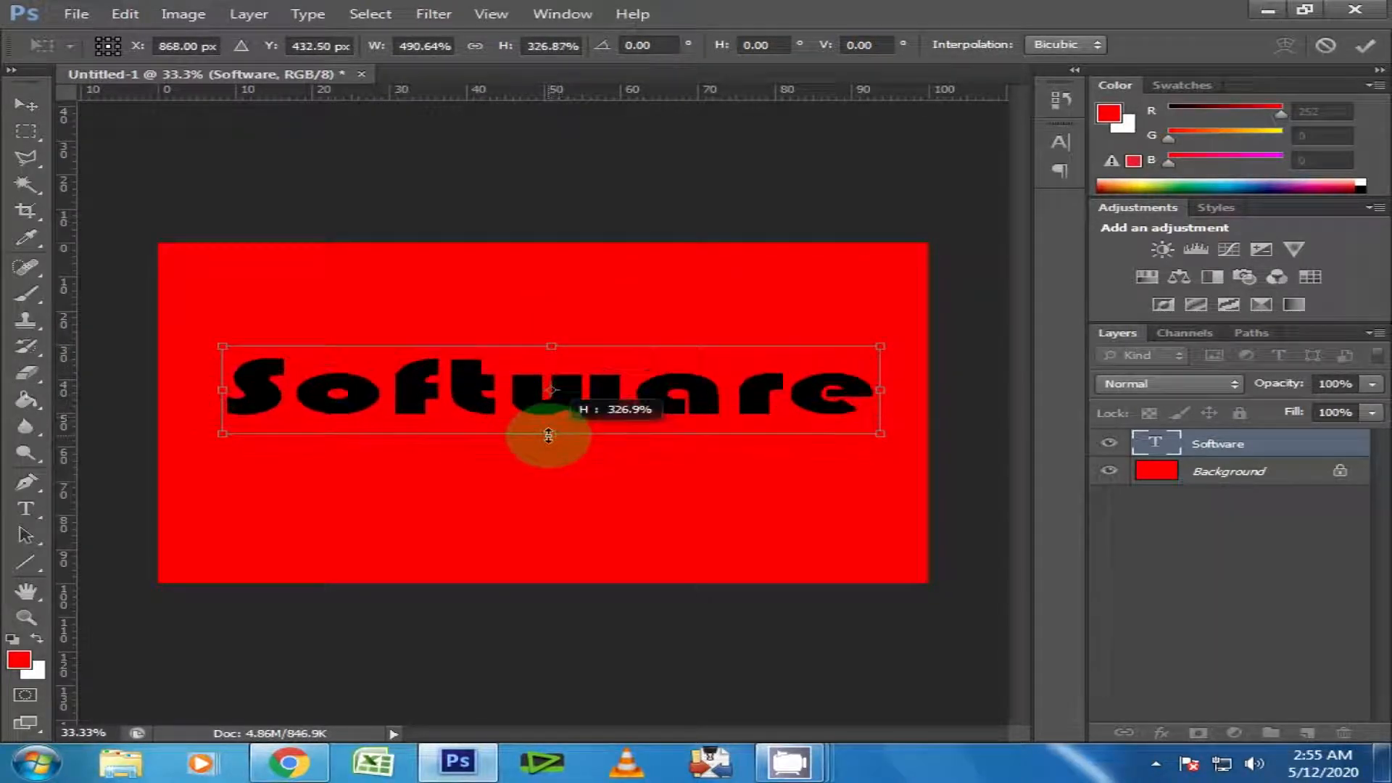
{"action": "left_click_drag", "start_coordinate": [222, 390], "coordinate": [217, 389]}
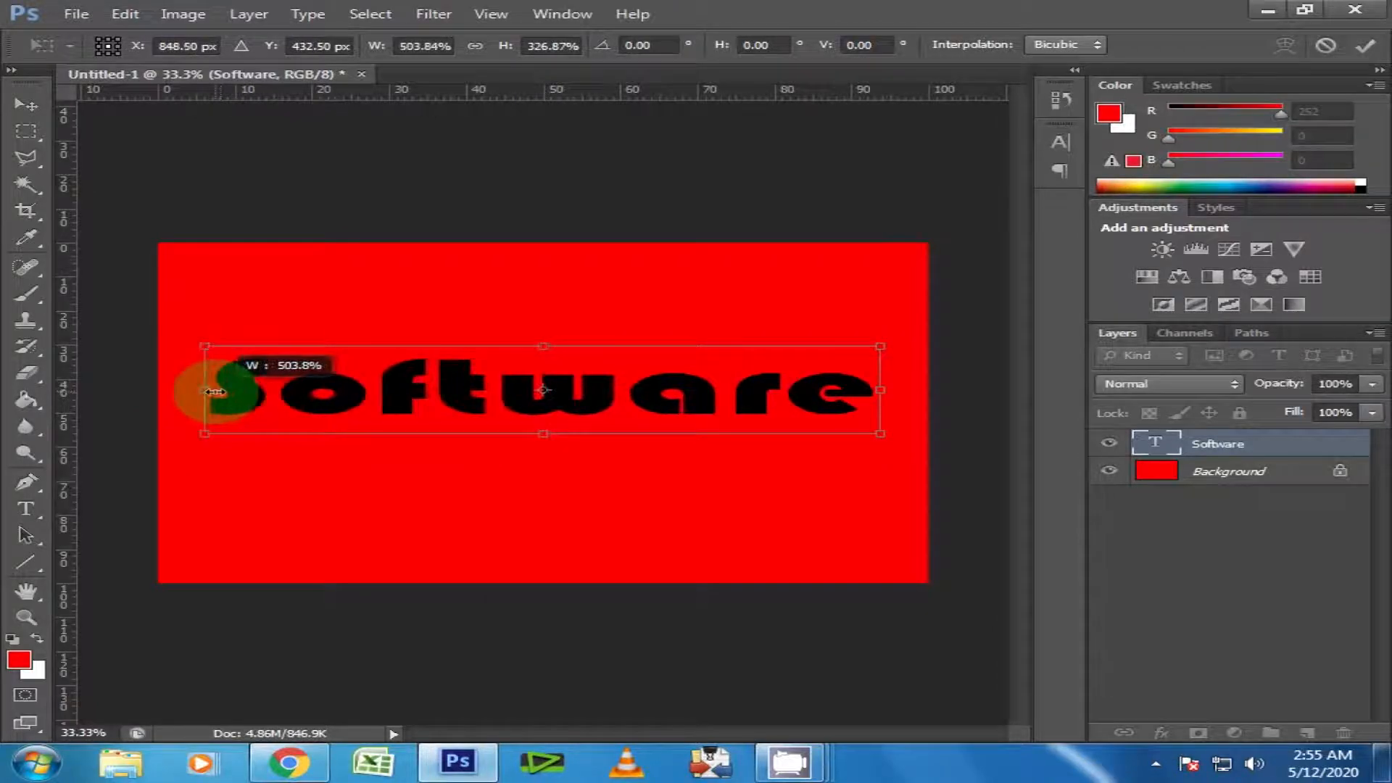
{"action": "left_click_drag", "start_coordinate": [348, 394], "coordinate": [348, 450]}
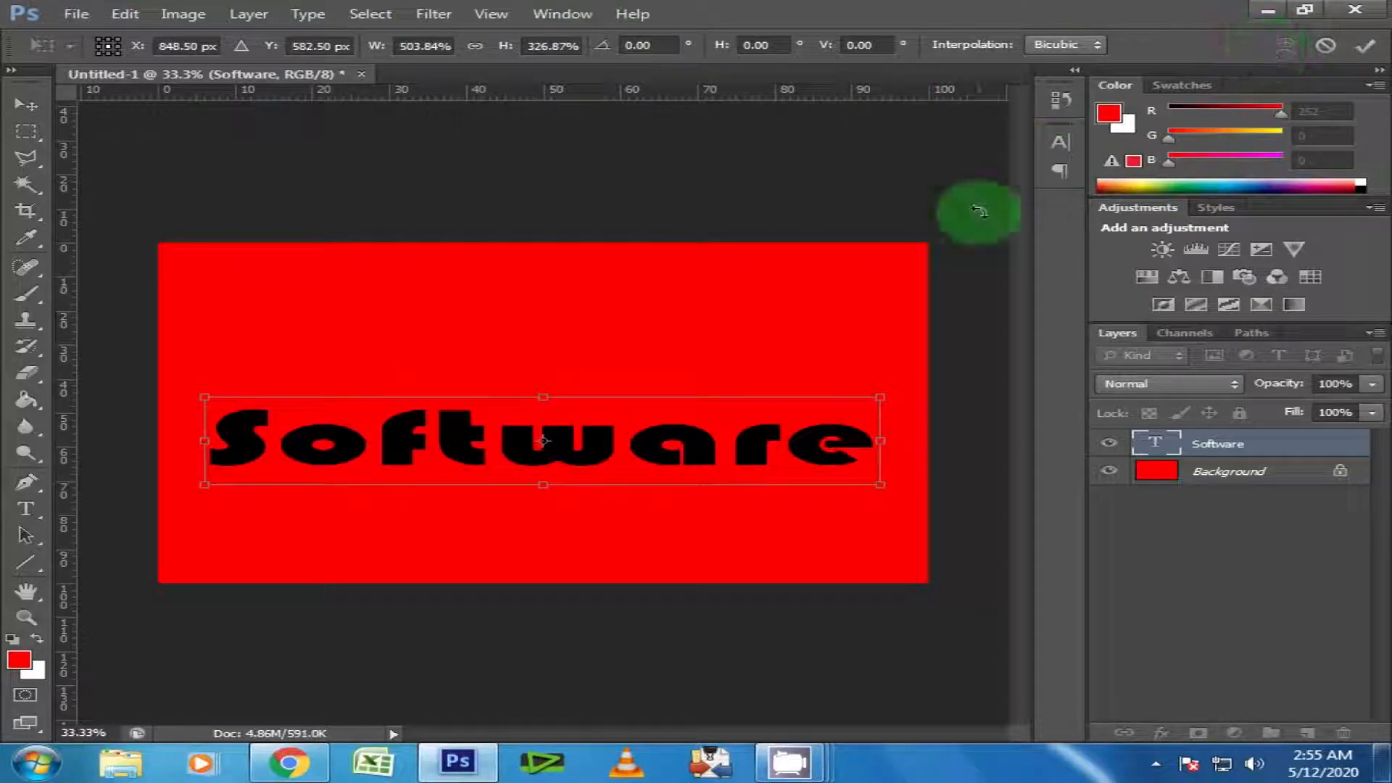
{"action": "left_click", "coordinate": [1365, 45]}
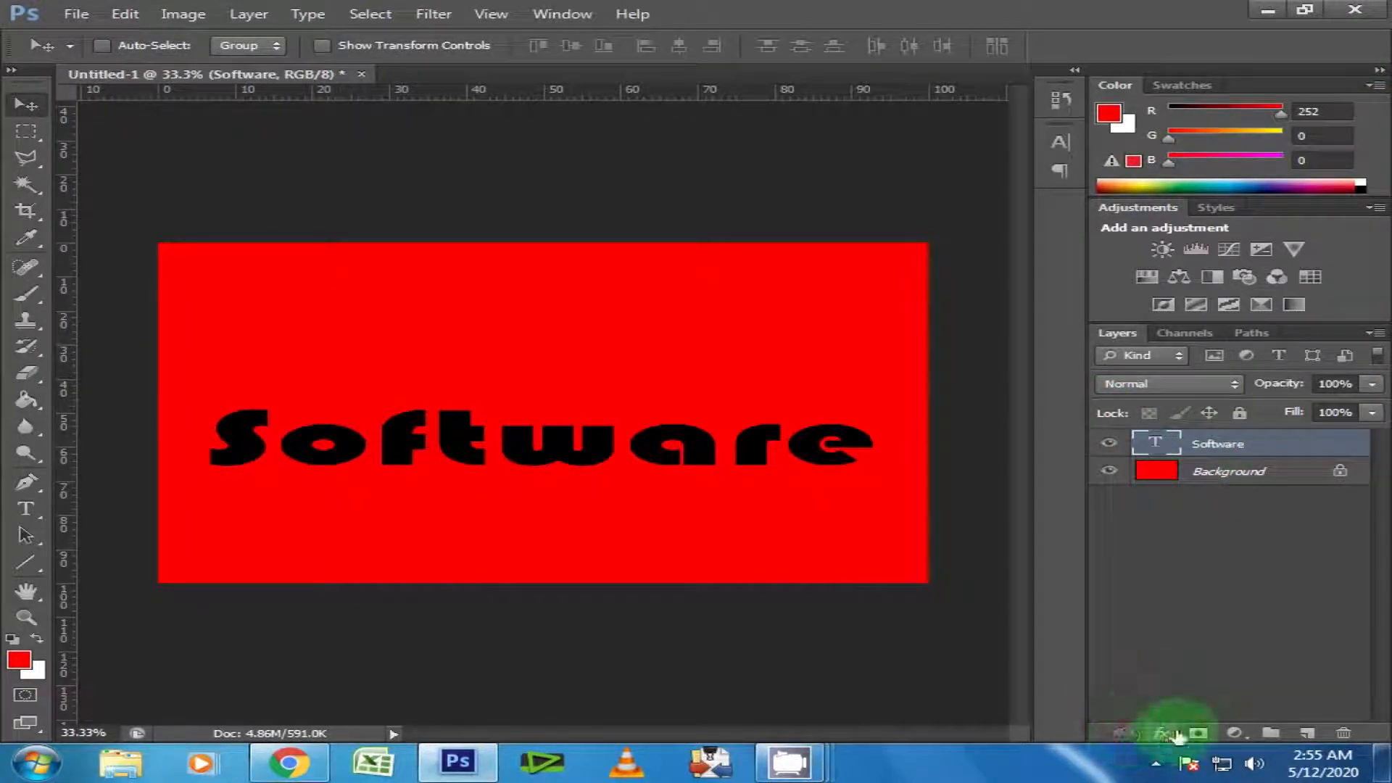
Add a Bevel & Emboss effect to the "Software" text layer with the double-peaked gloss contour.
{"action": "left_click", "coordinate": [1161, 733]}
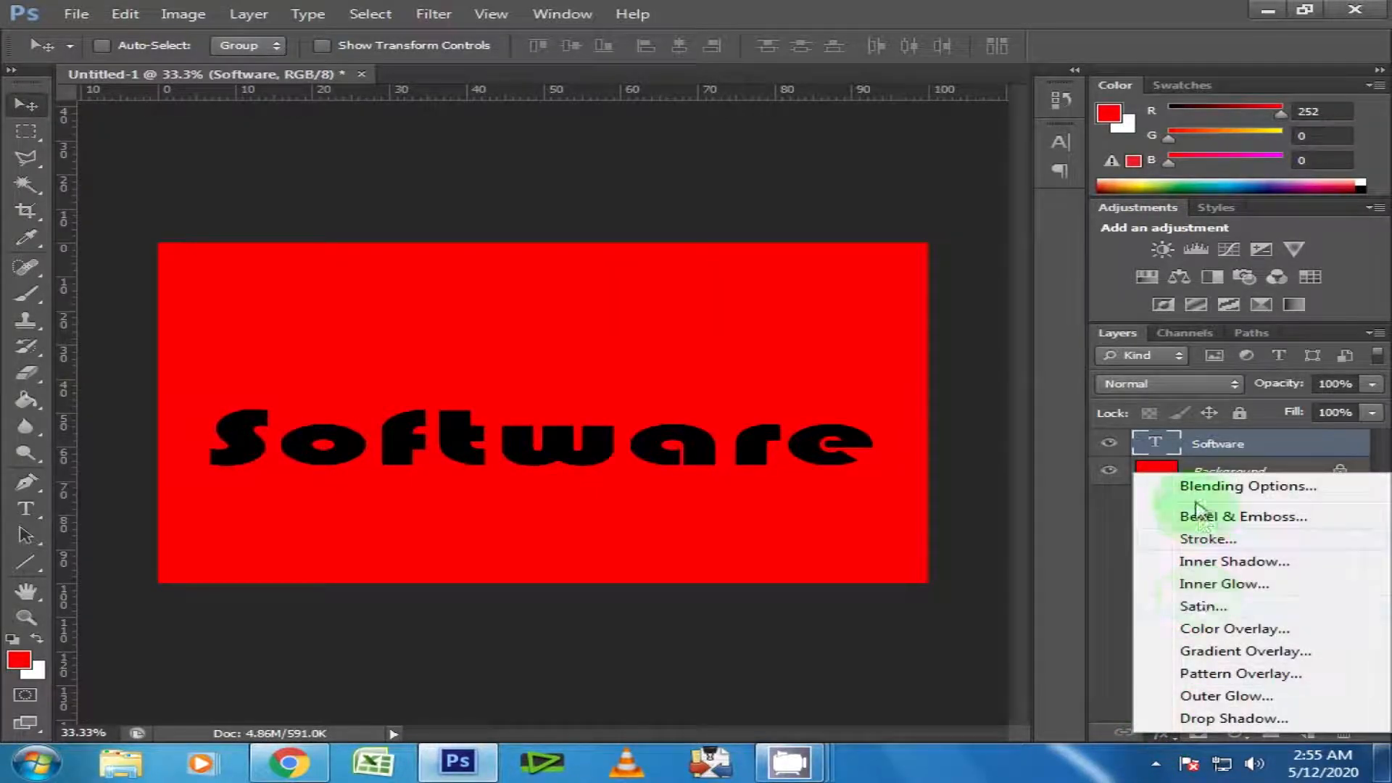
{"action": "left_click", "coordinate": [1215, 516]}
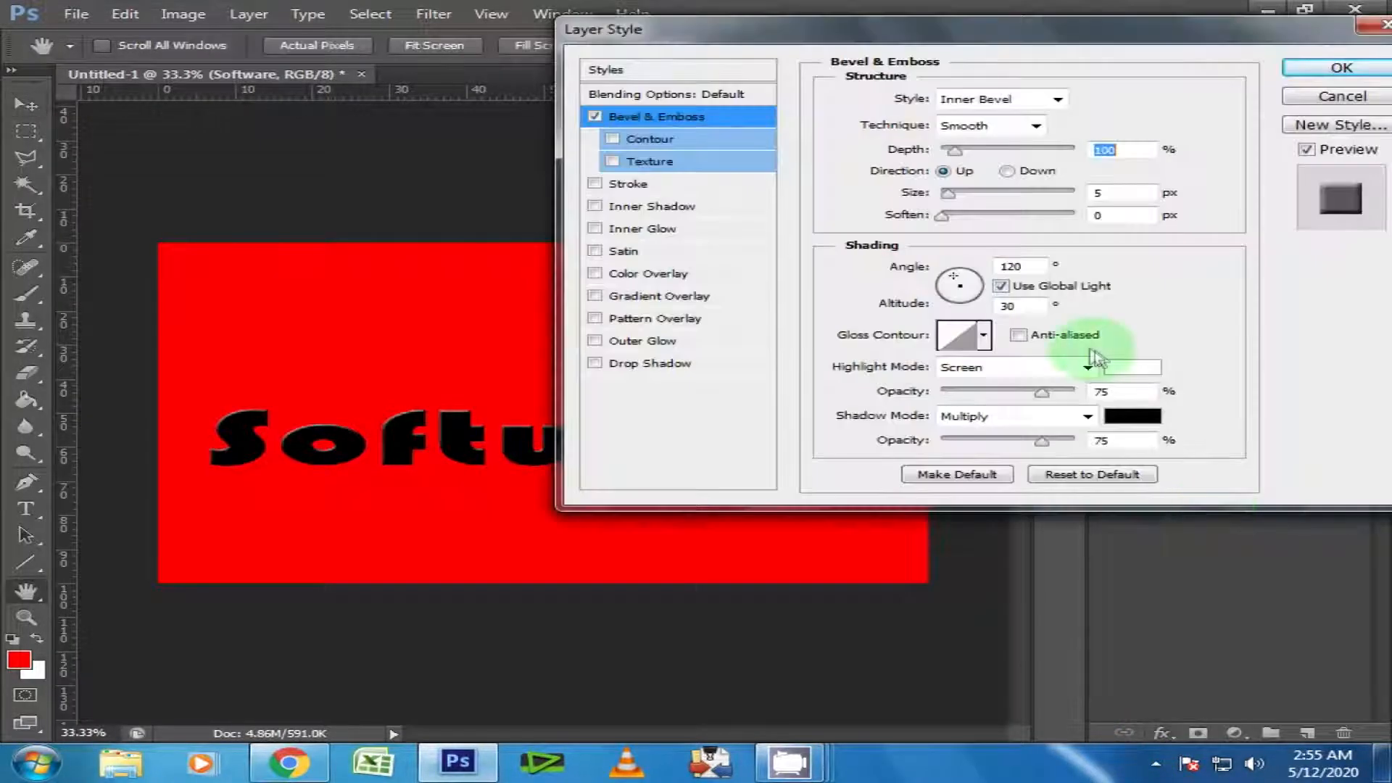
{"action": "left_click_drag", "start_coordinate": [1175, 143], "coordinate": [1148, 98]}
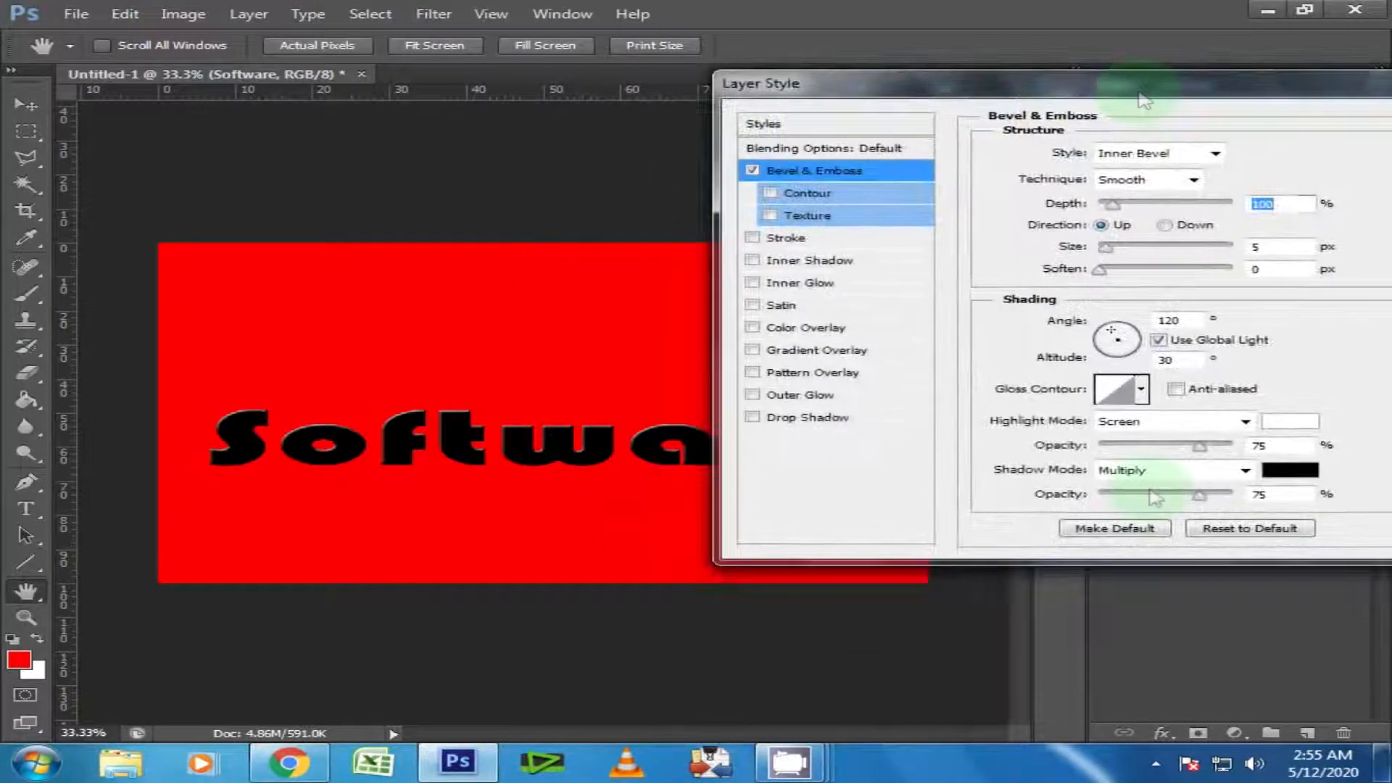
{"action": "left_click", "coordinate": [1144, 391]}
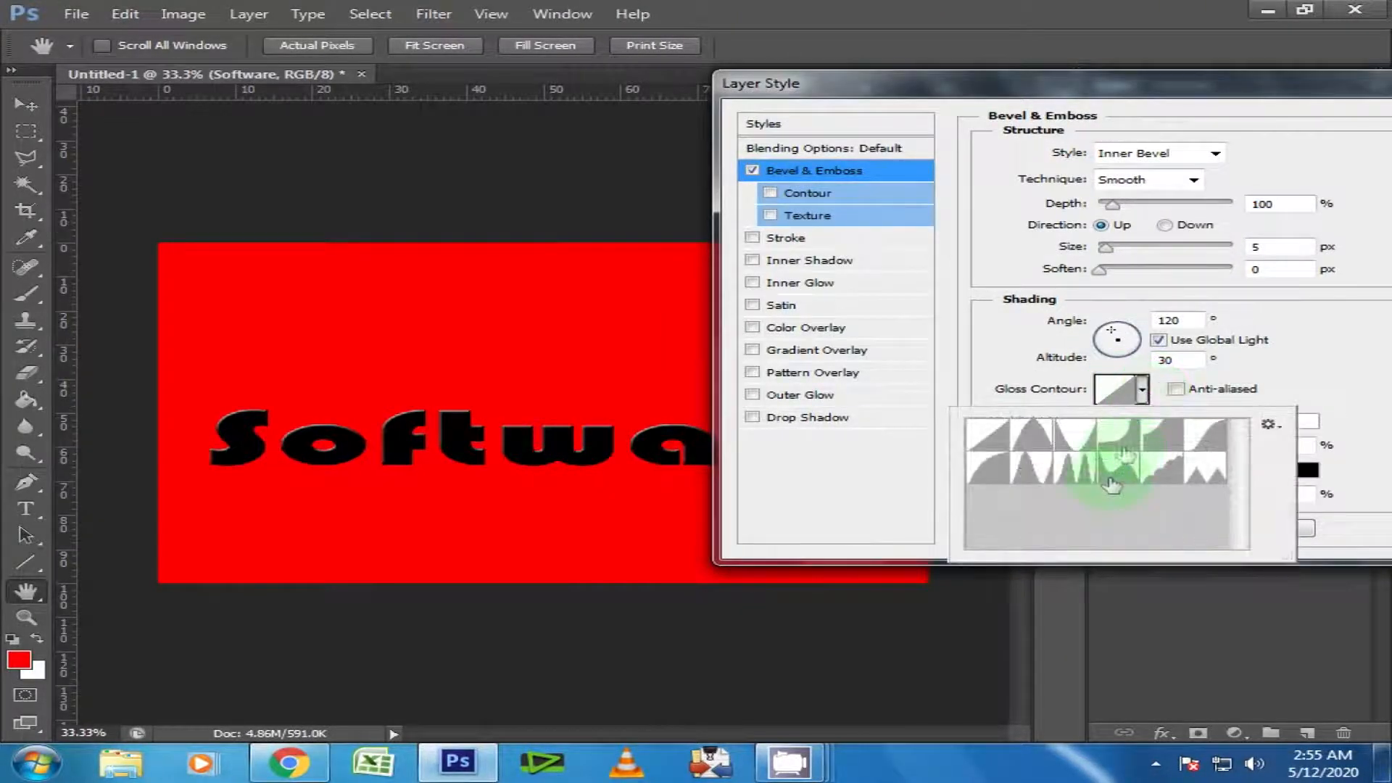
{"action": "left_click", "coordinate": [1084, 471]}
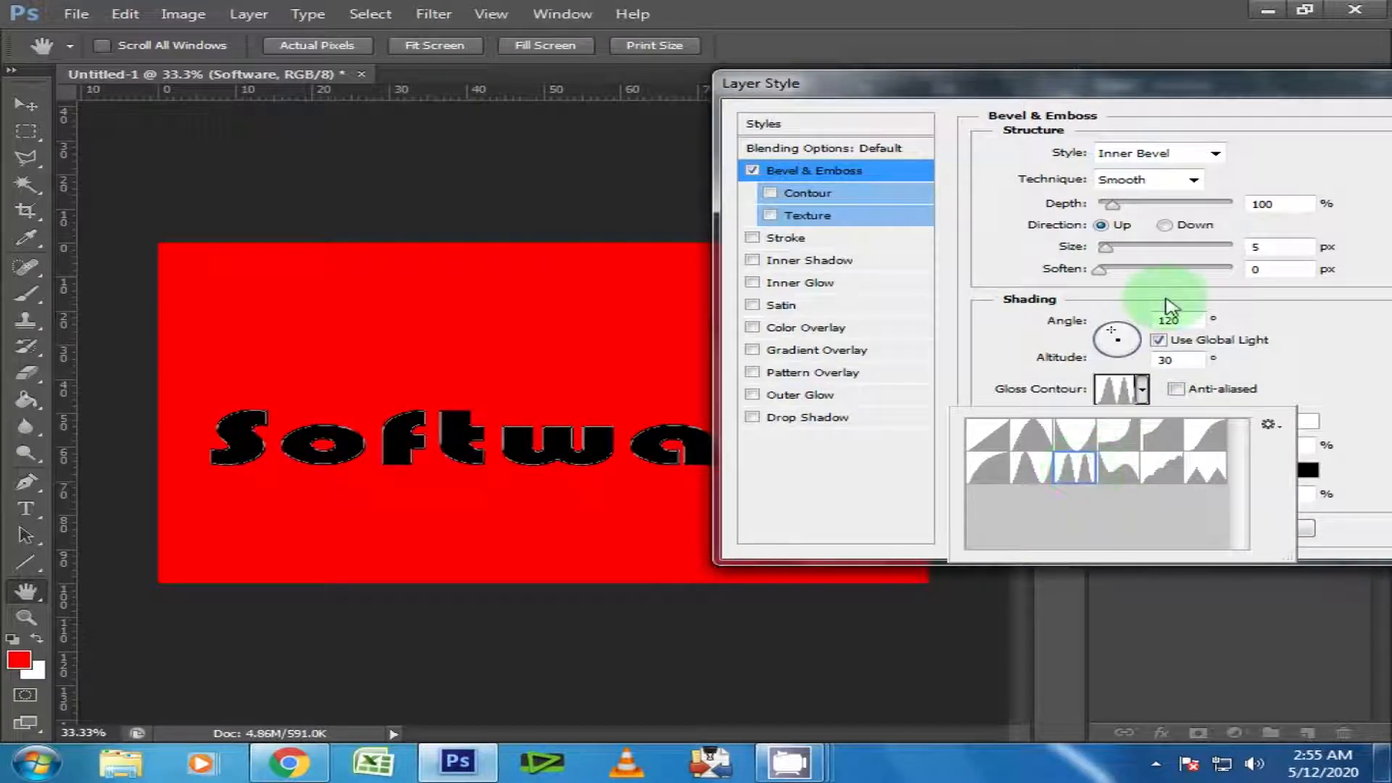
Set the bevel's depth to 225% and its size to 25 px.
{"action": "left_click", "coordinate": [1298, 204]}
{"action": "type", "text": "225"}
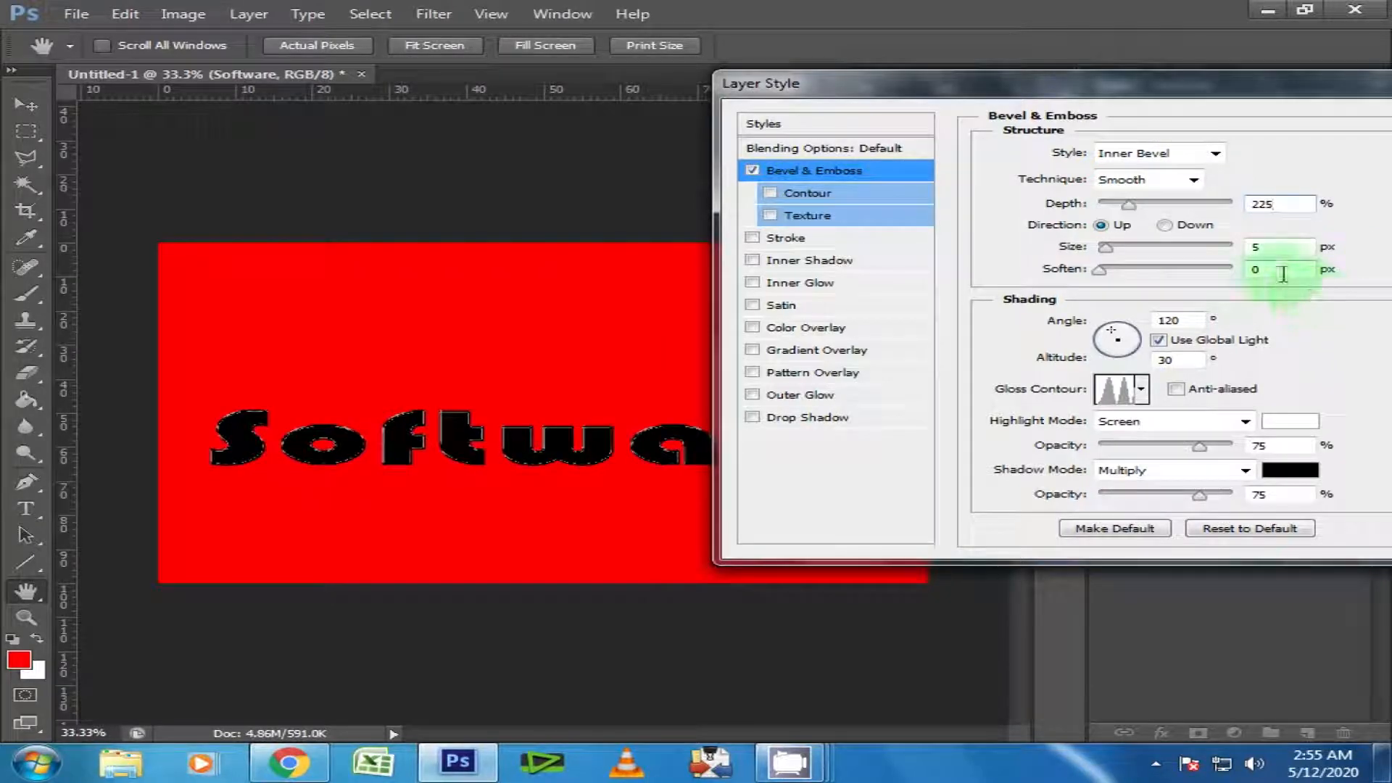
{"action": "left_click", "coordinate": [1253, 247]}
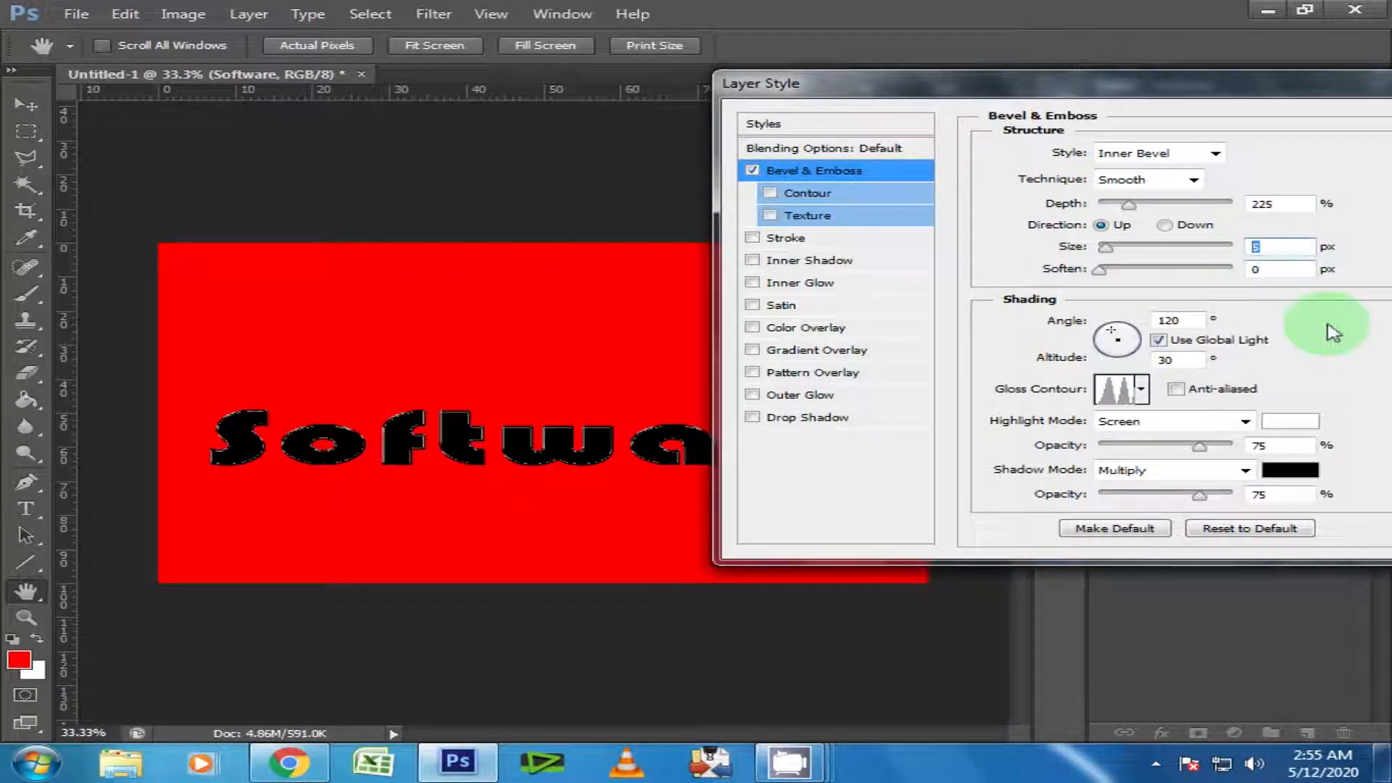
{"action": "type", "text": "30"}
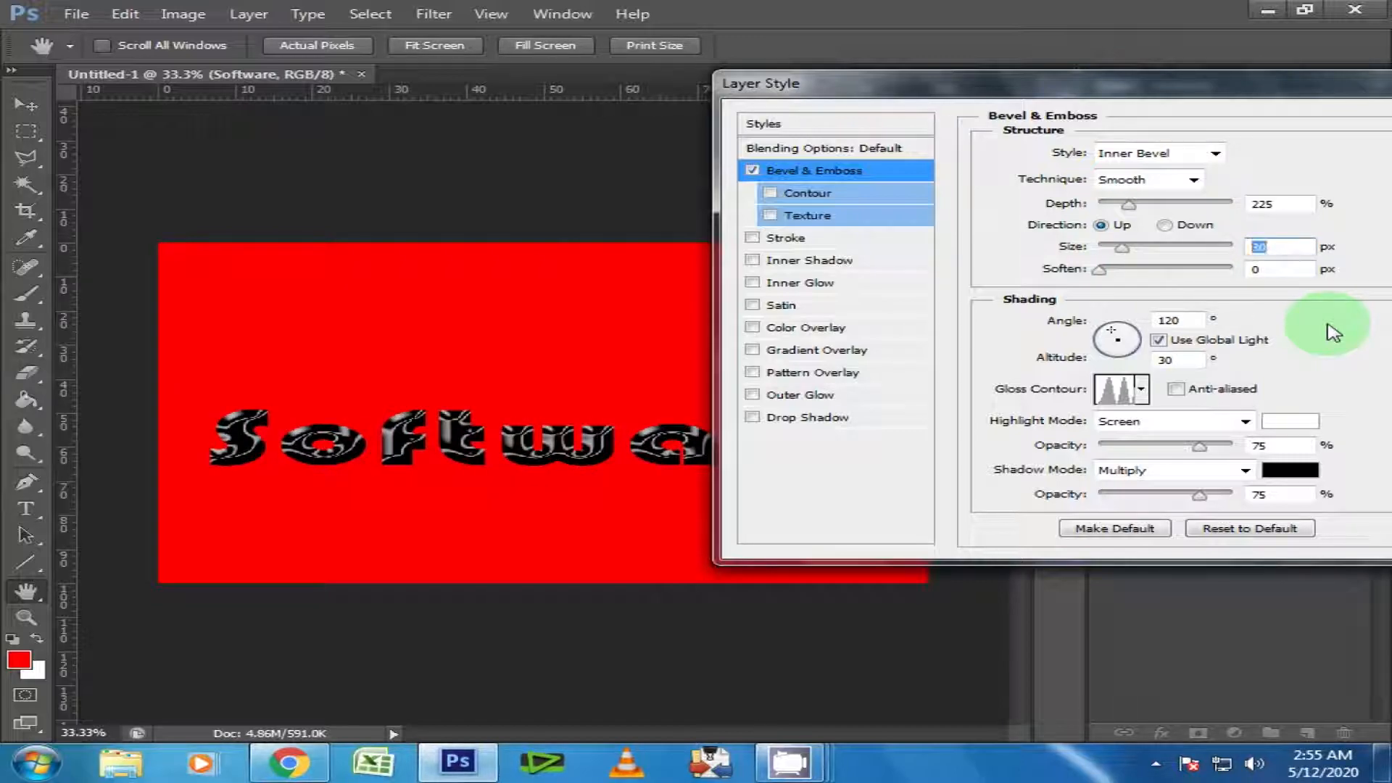
{"action": "type", "text": "3"}
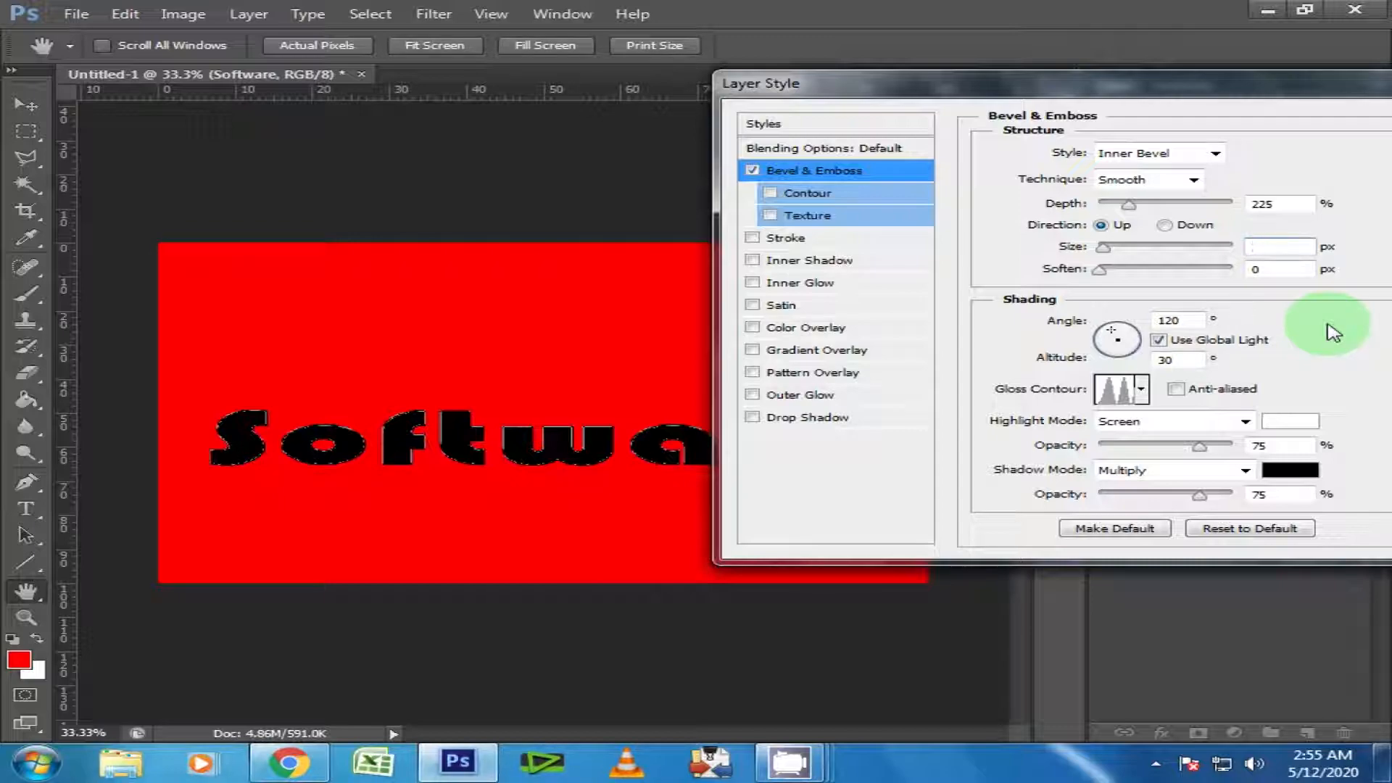
{"action": "type", "text": "25"}
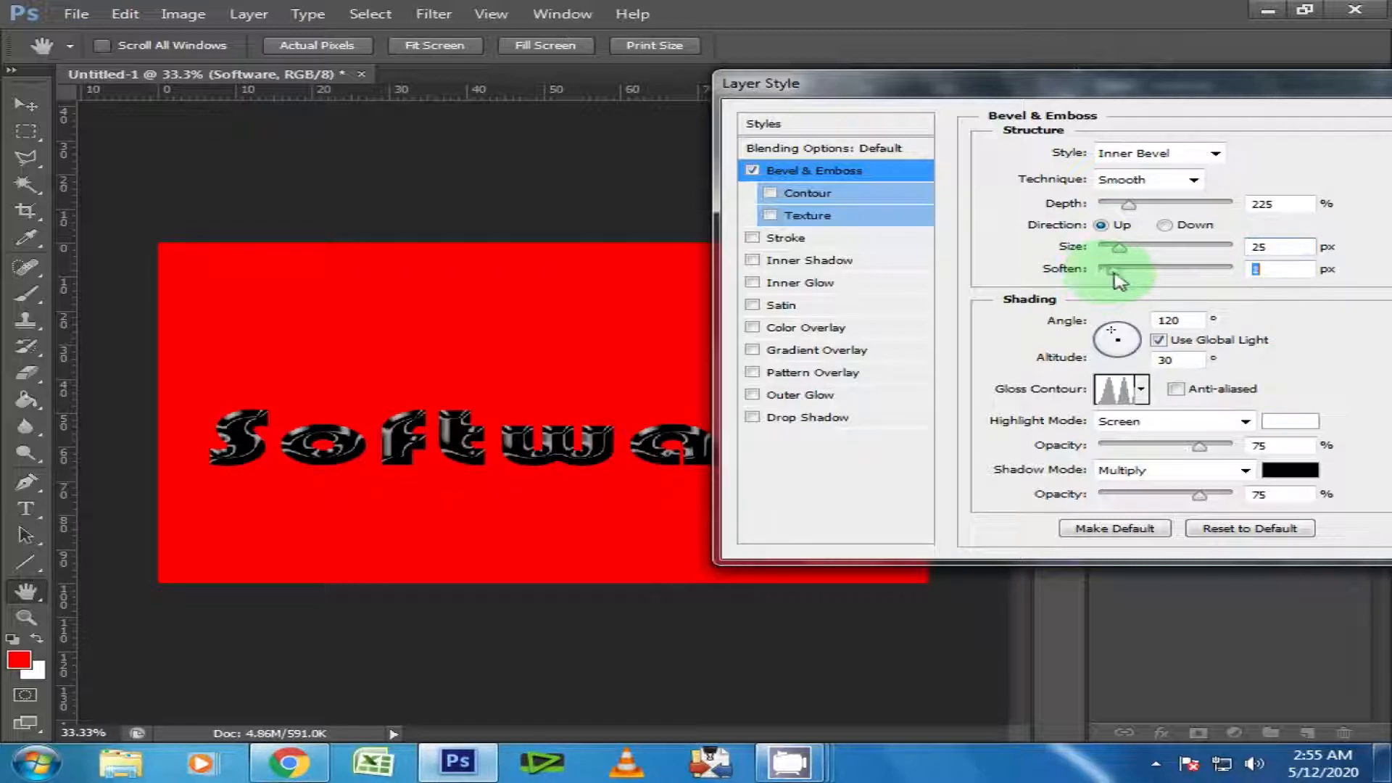
Apply the bevel with 1 px Soften and 88% highlight opacity, and move the "Software" text slightly upward.
{"action": "left_click_drag", "start_coordinate": [1103, 272], "coordinate": [1097, 272]}
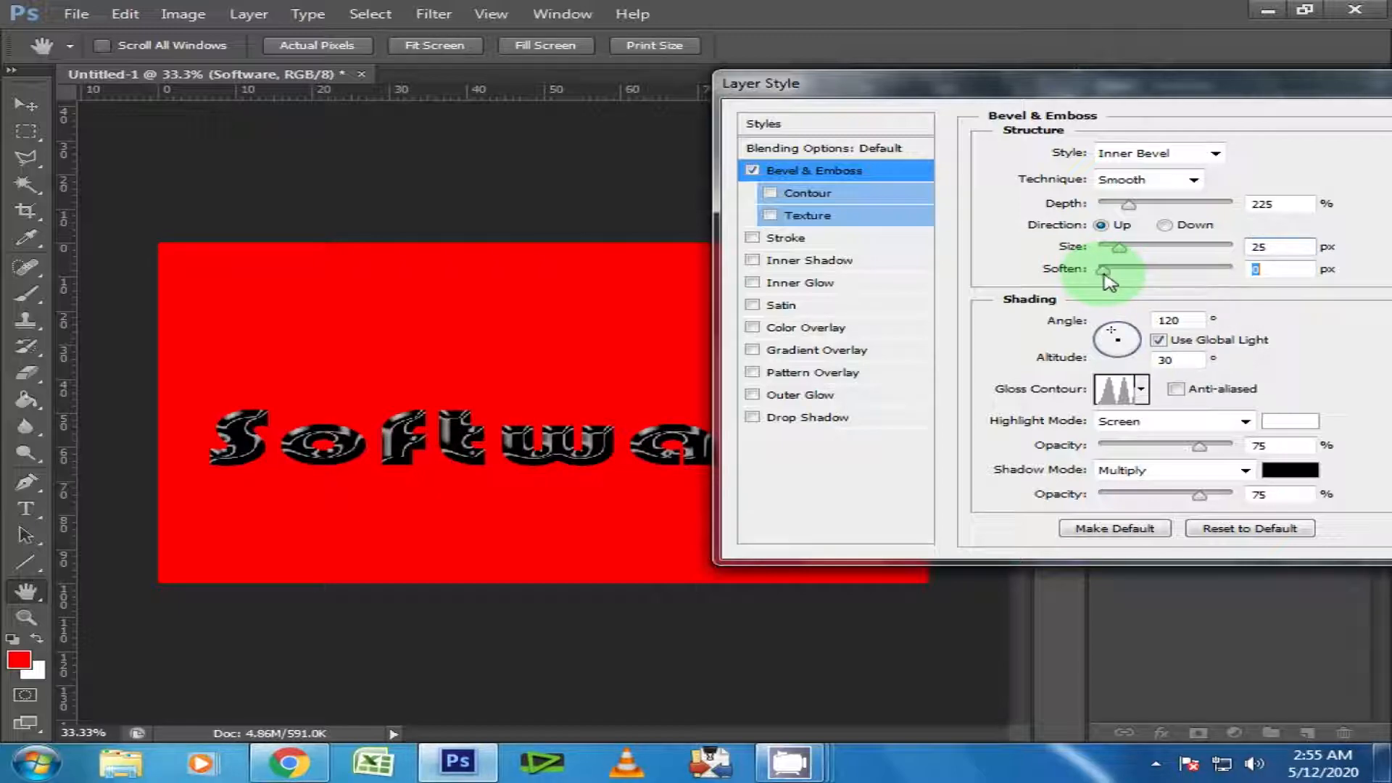
{"action": "left_click", "coordinate": [1259, 268]}
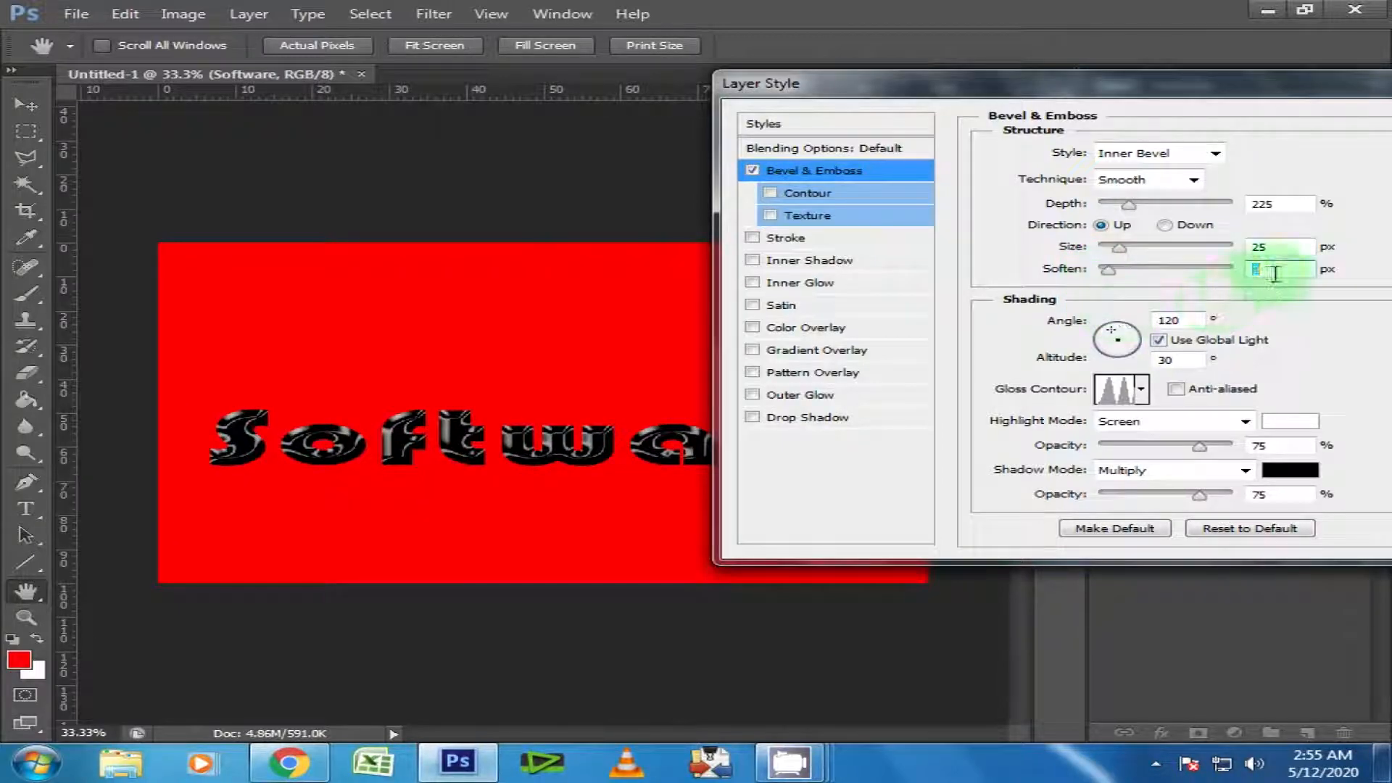
{"action": "left_click_drag", "start_coordinate": [1200, 447], "coordinate": [1216, 448]}
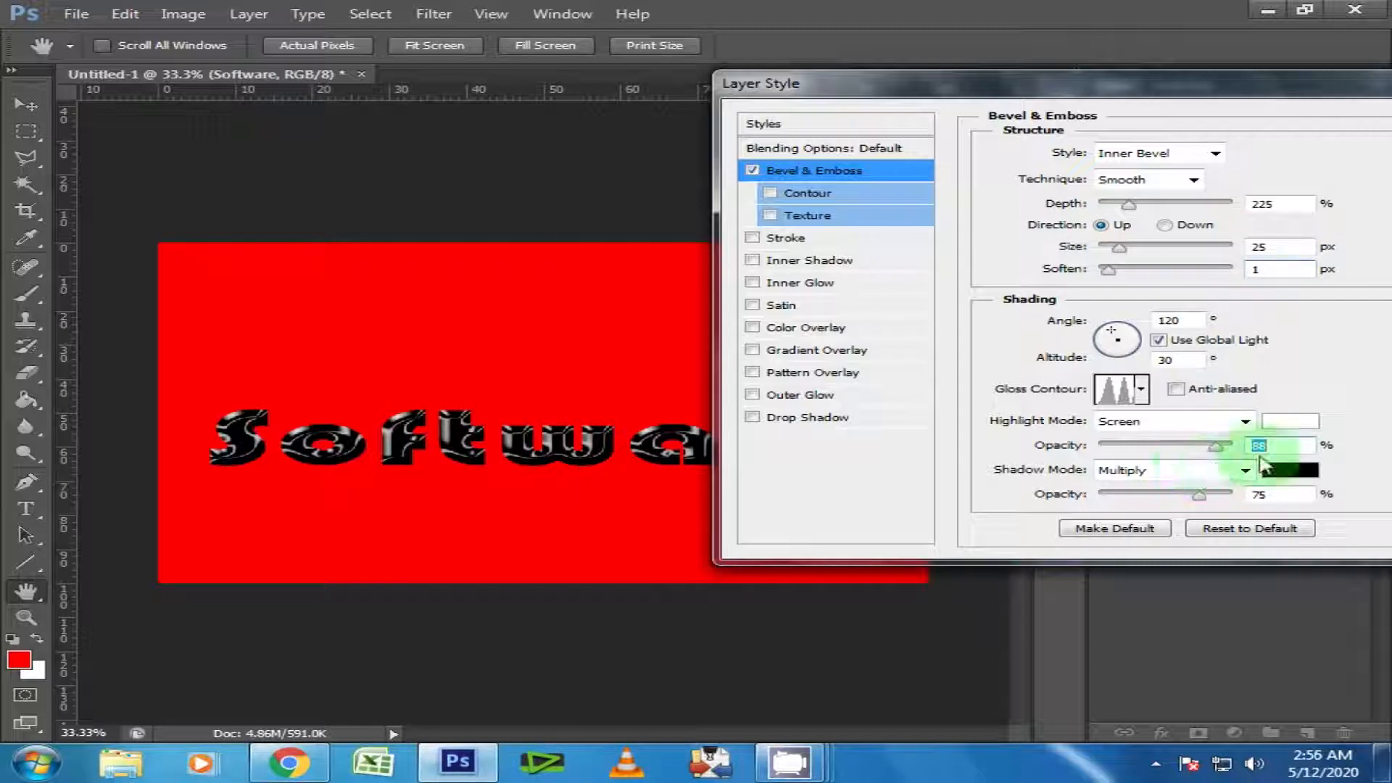
{"action": "left_click", "coordinate": [1280, 440]}
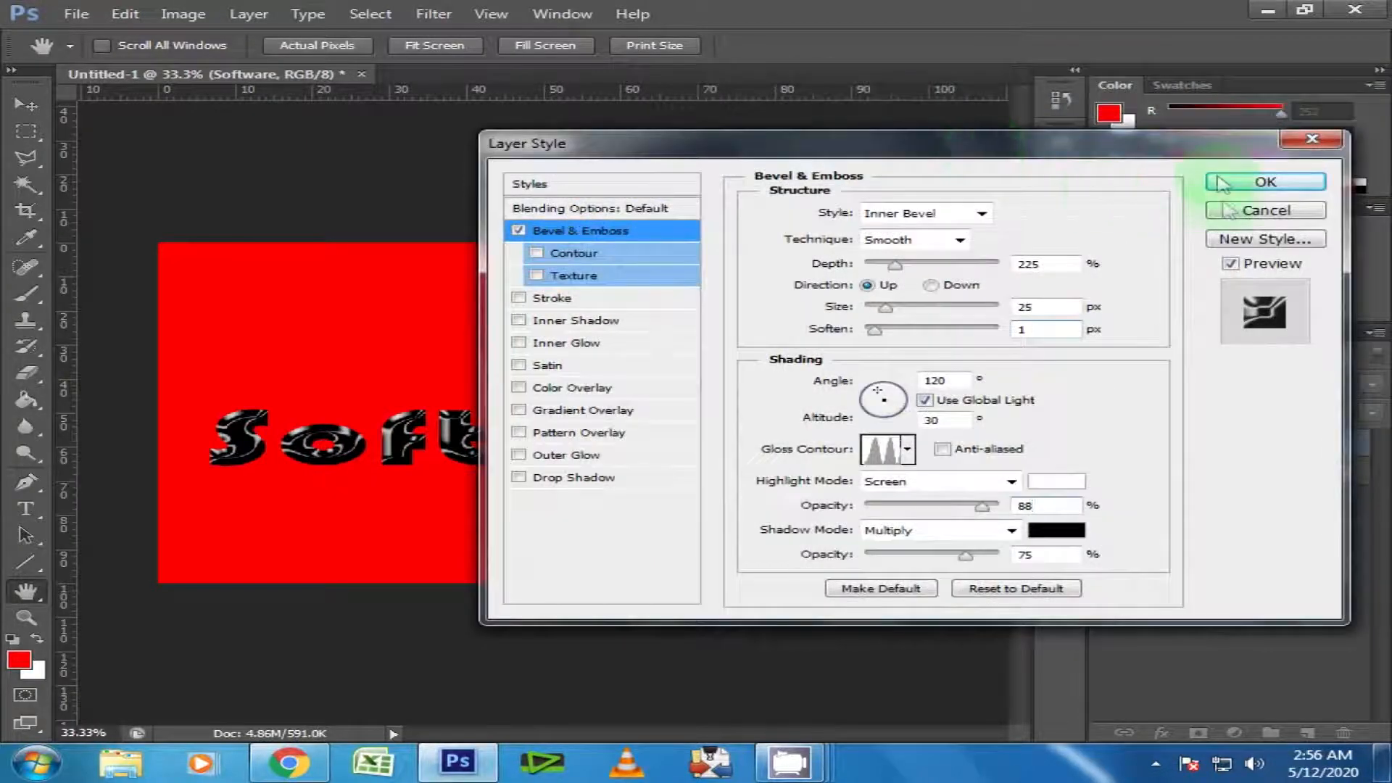
{"action": "left_click", "coordinate": [1267, 181]}
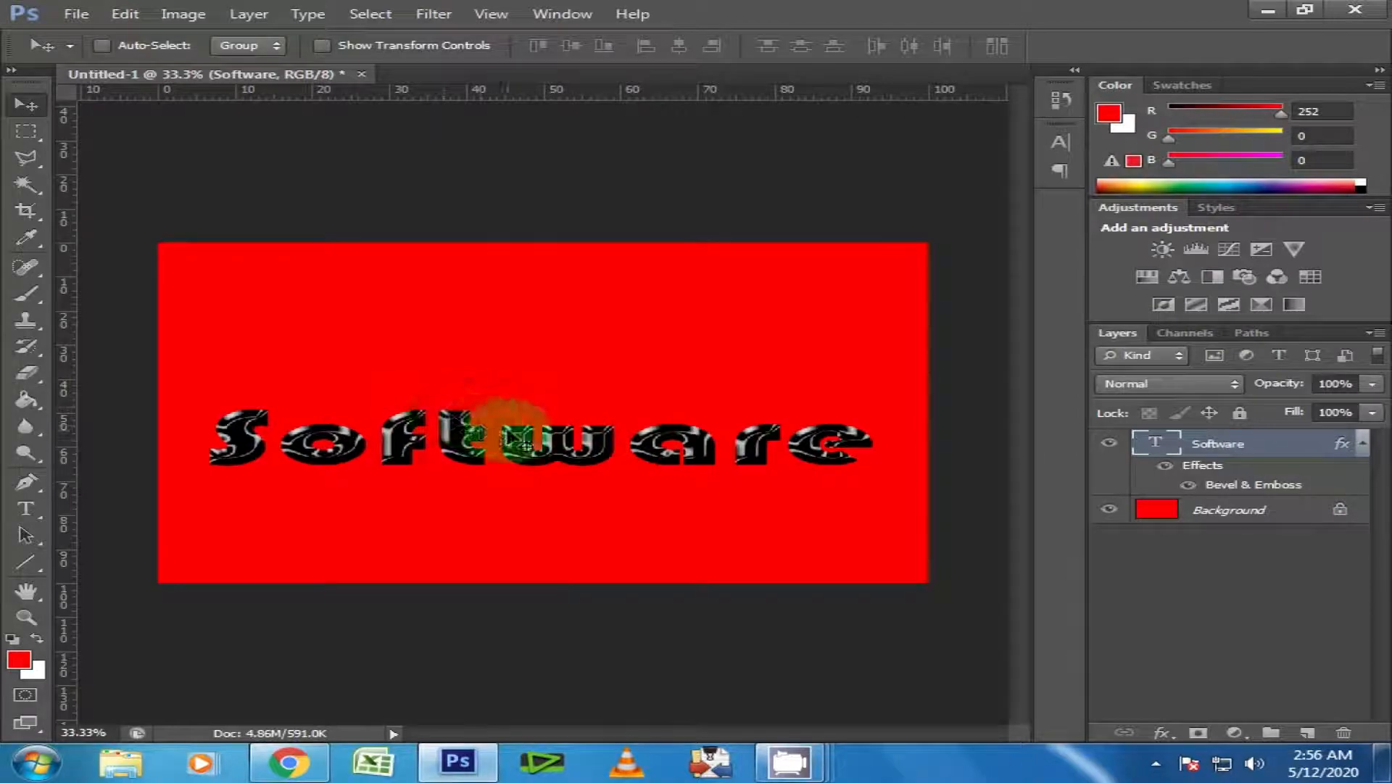
{"action": "left_click_drag", "start_coordinate": [508, 431], "coordinate": [507, 421]}
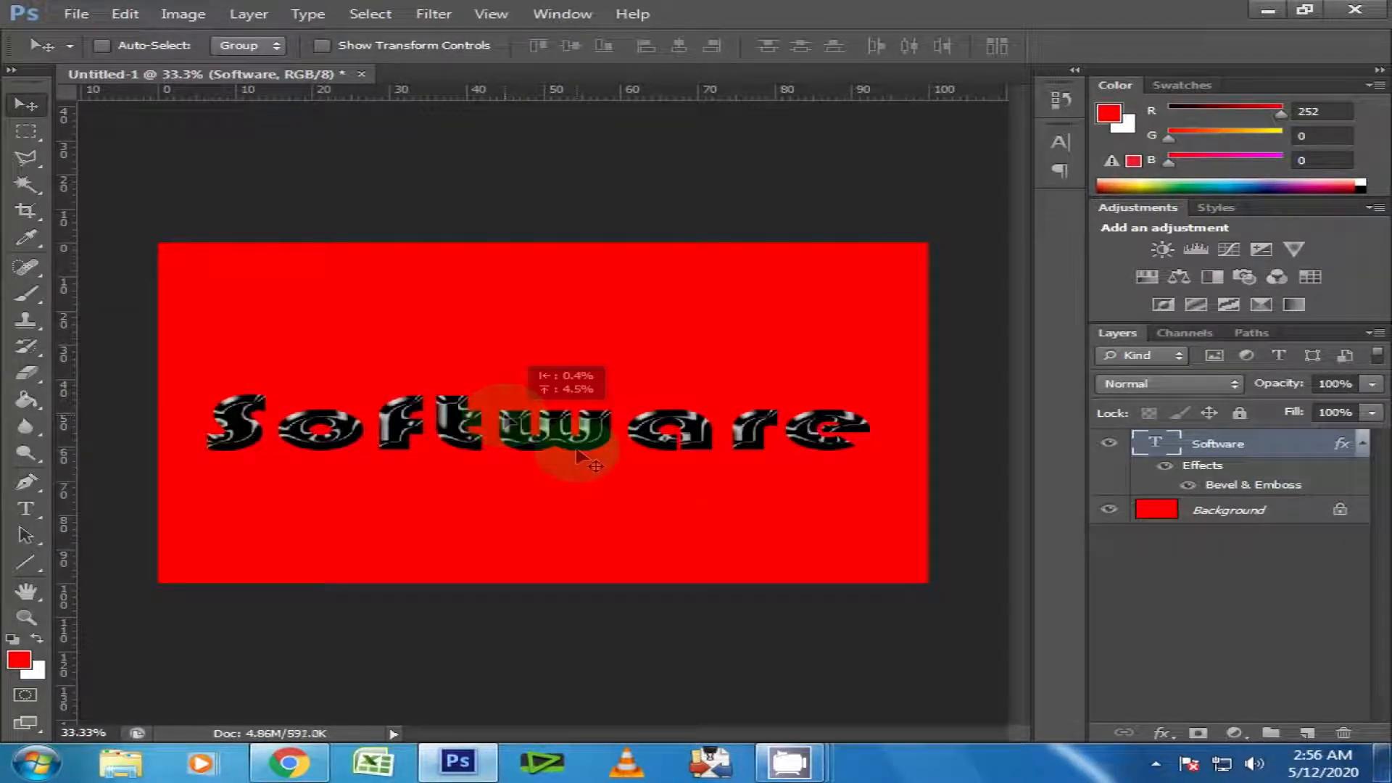
Duplicate the "Software" text layer as "Software copy" and convert the copy to a smart object.
{"action": "right_click", "coordinate": [1227, 449]}
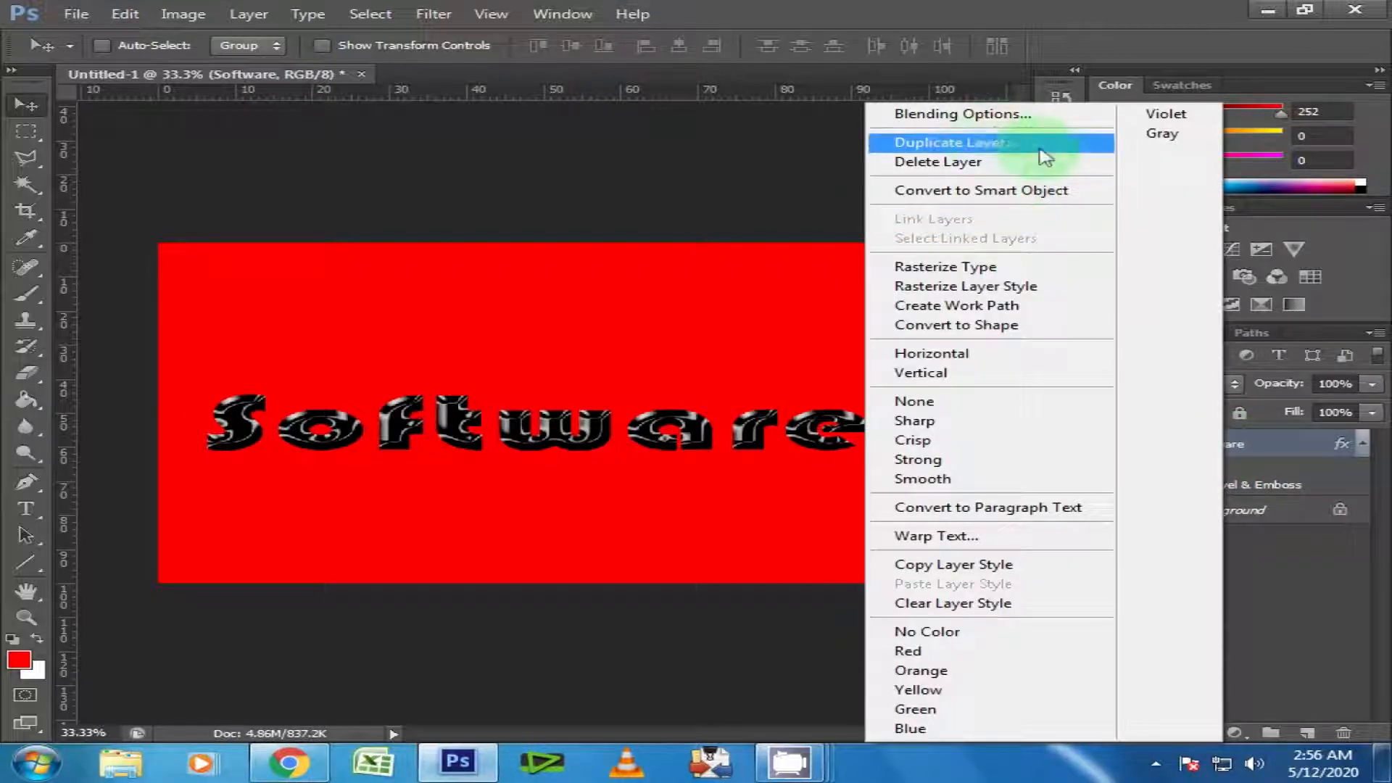
{"action": "left_click", "coordinate": [968, 144]}
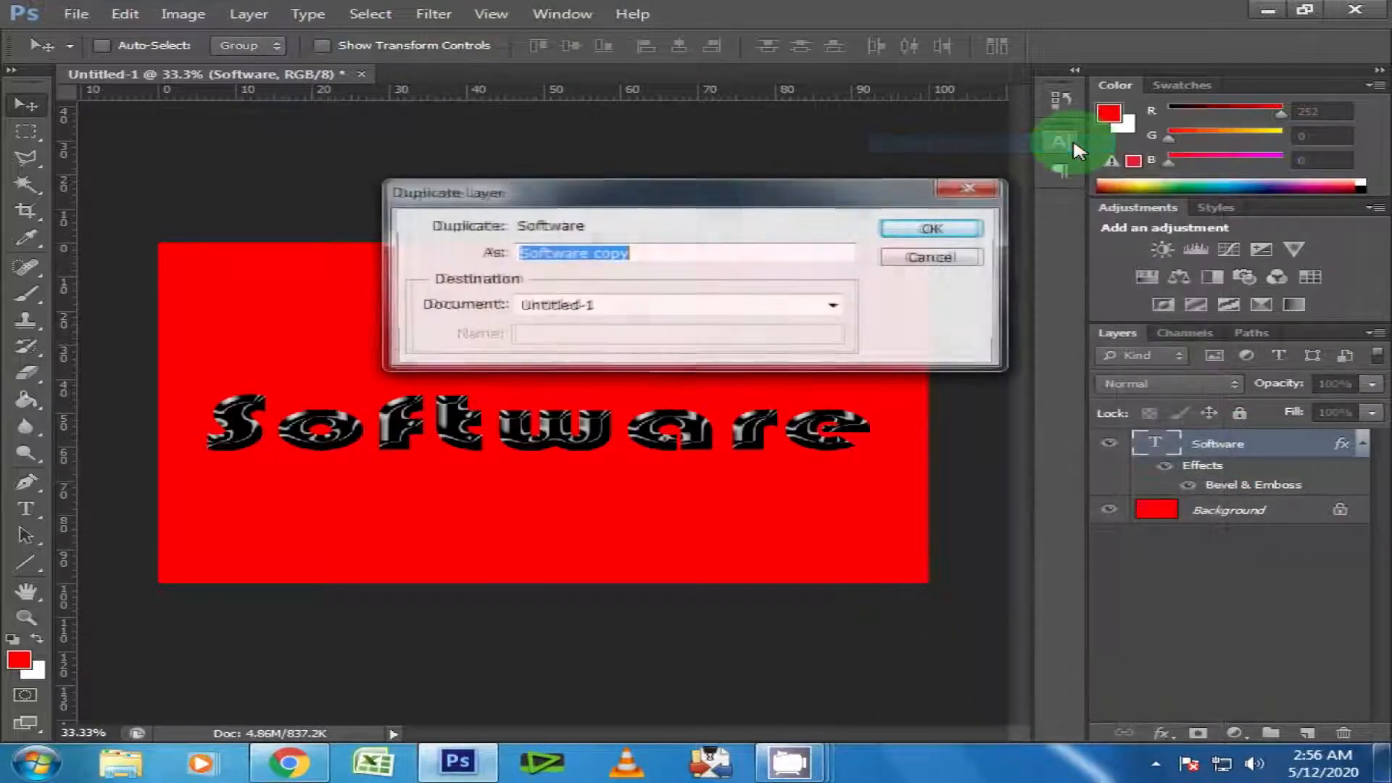
{"action": "left_click", "coordinate": [969, 223]}
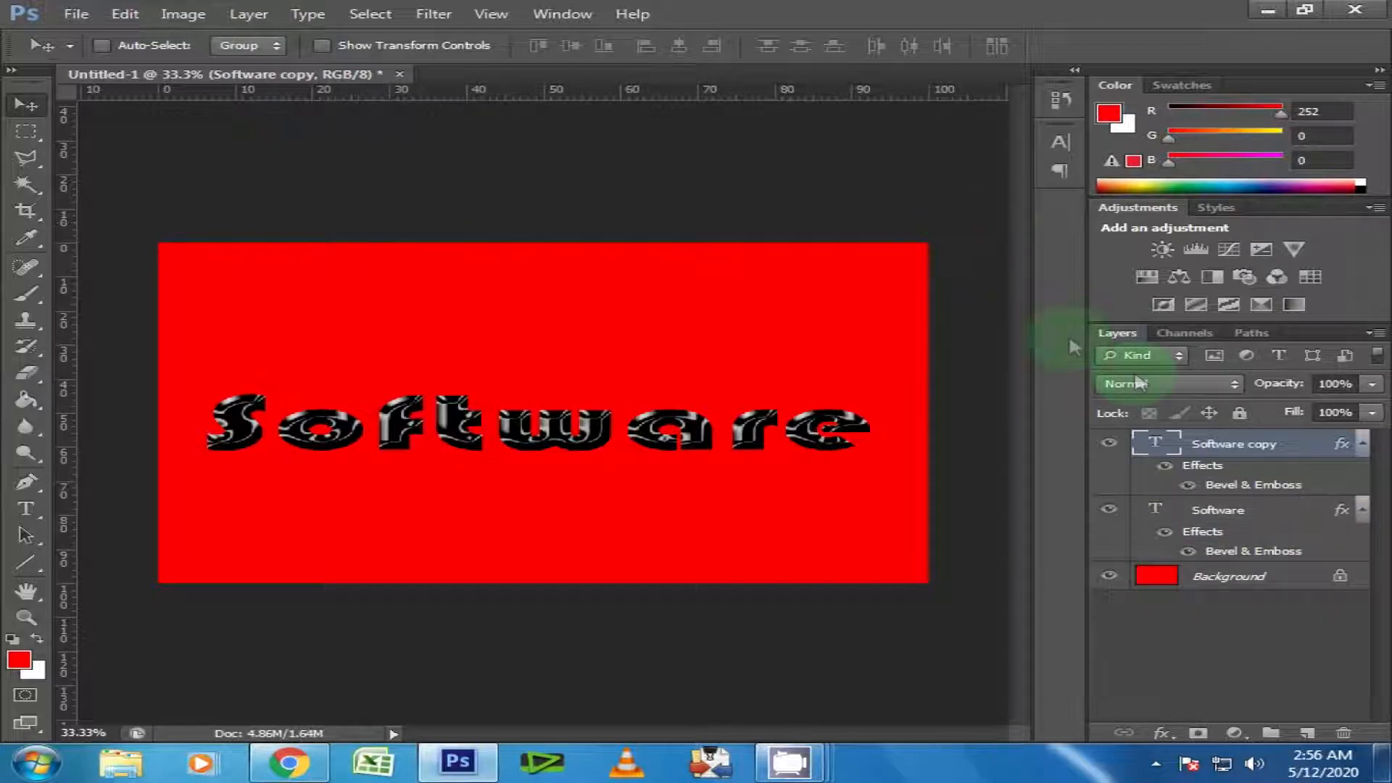
{"action": "right_click", "coordinate": [1241, 448]}
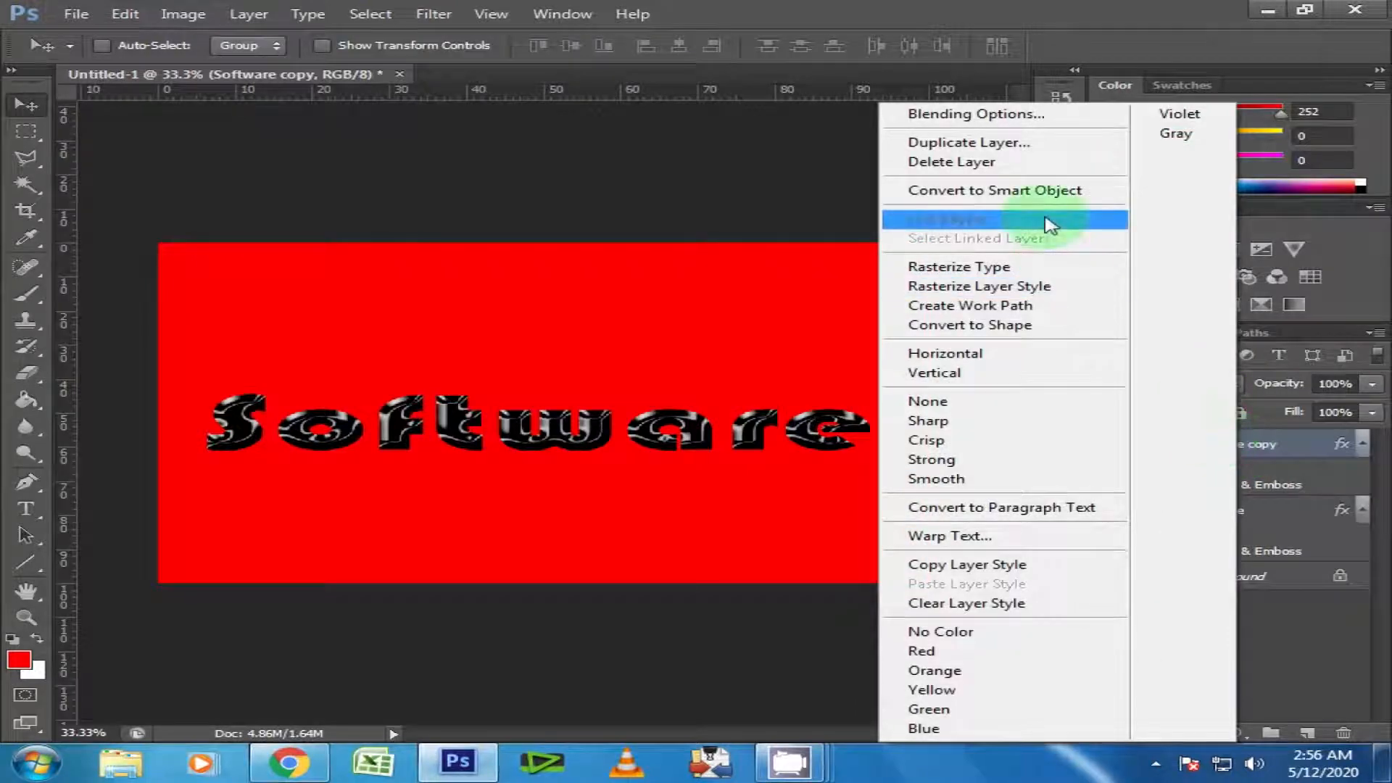
{"action": "left_click", "coordinate": [1092, 192]}
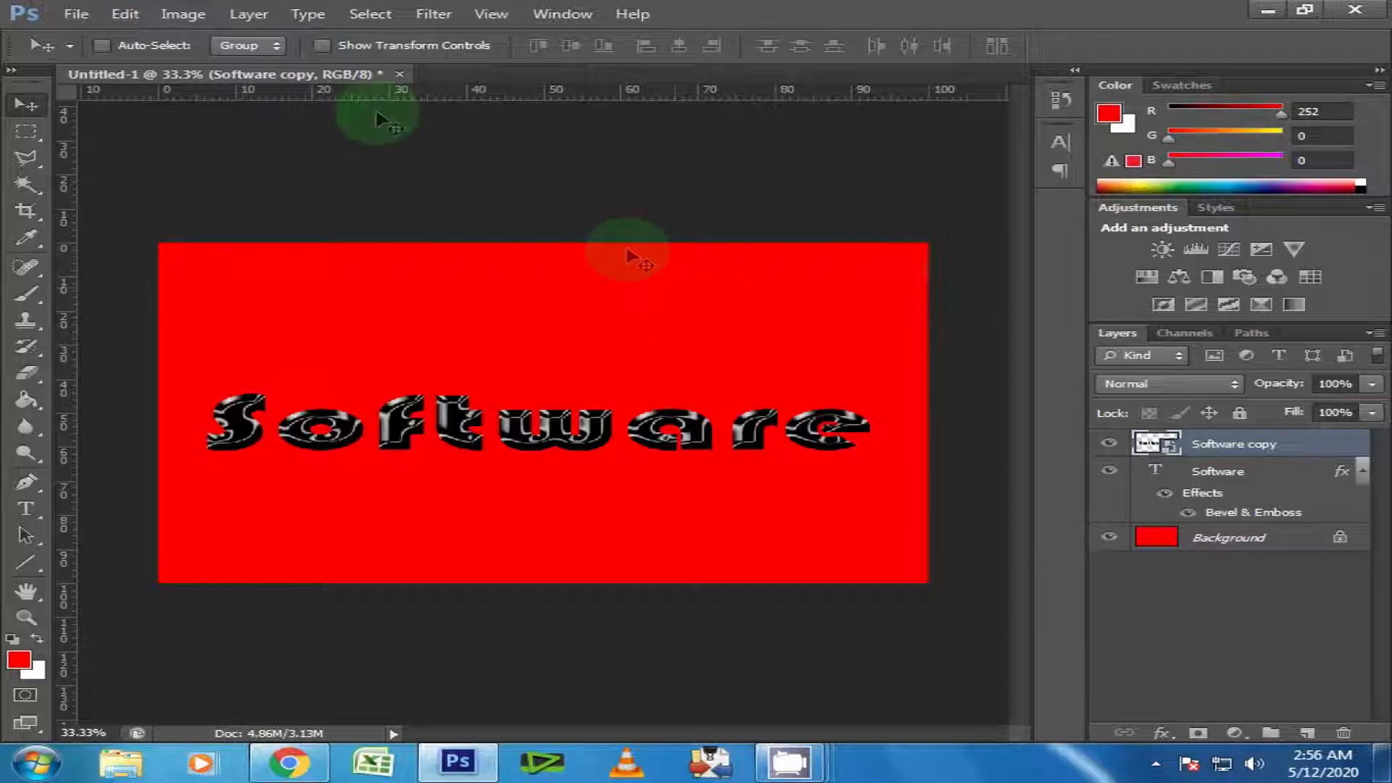
Flip the "Software copy" layer vertically about its bottom edge so it mirrors directly beneath the original text.
{"action": "left_click", "coordinate": [125, 16]}
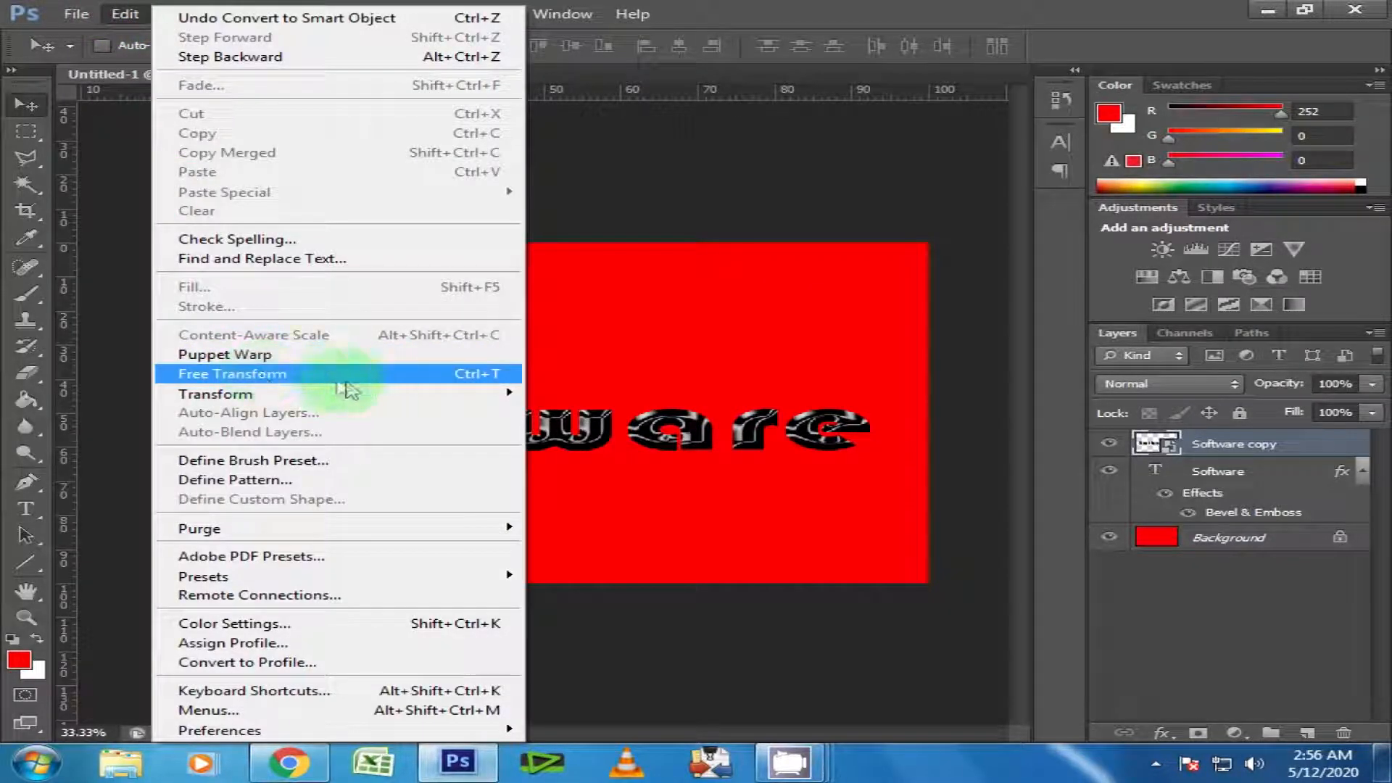
{"action": "left_click", "coordinate": [372, 376]}
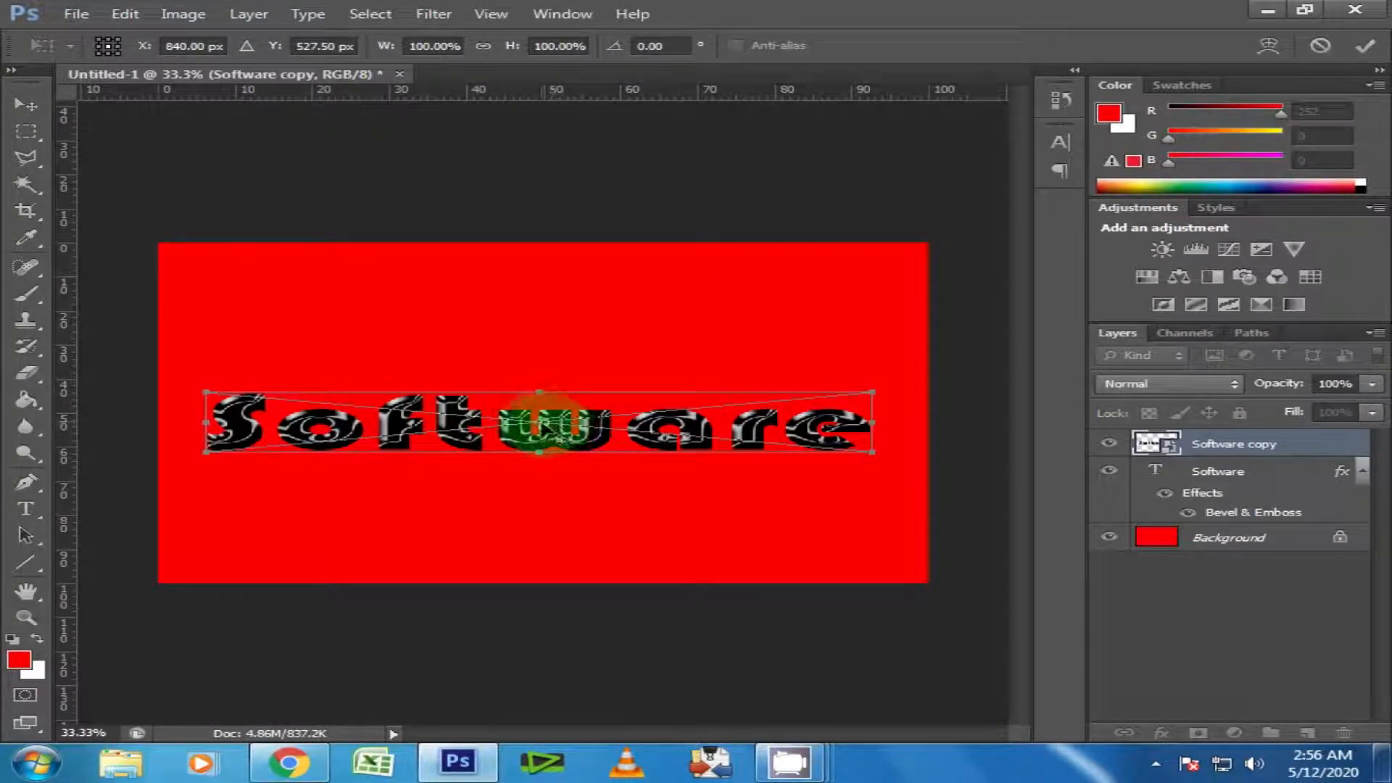
{"action": "left_click_drag", "start_coordinate": [543, 429], "coordinate": [541, 455]}
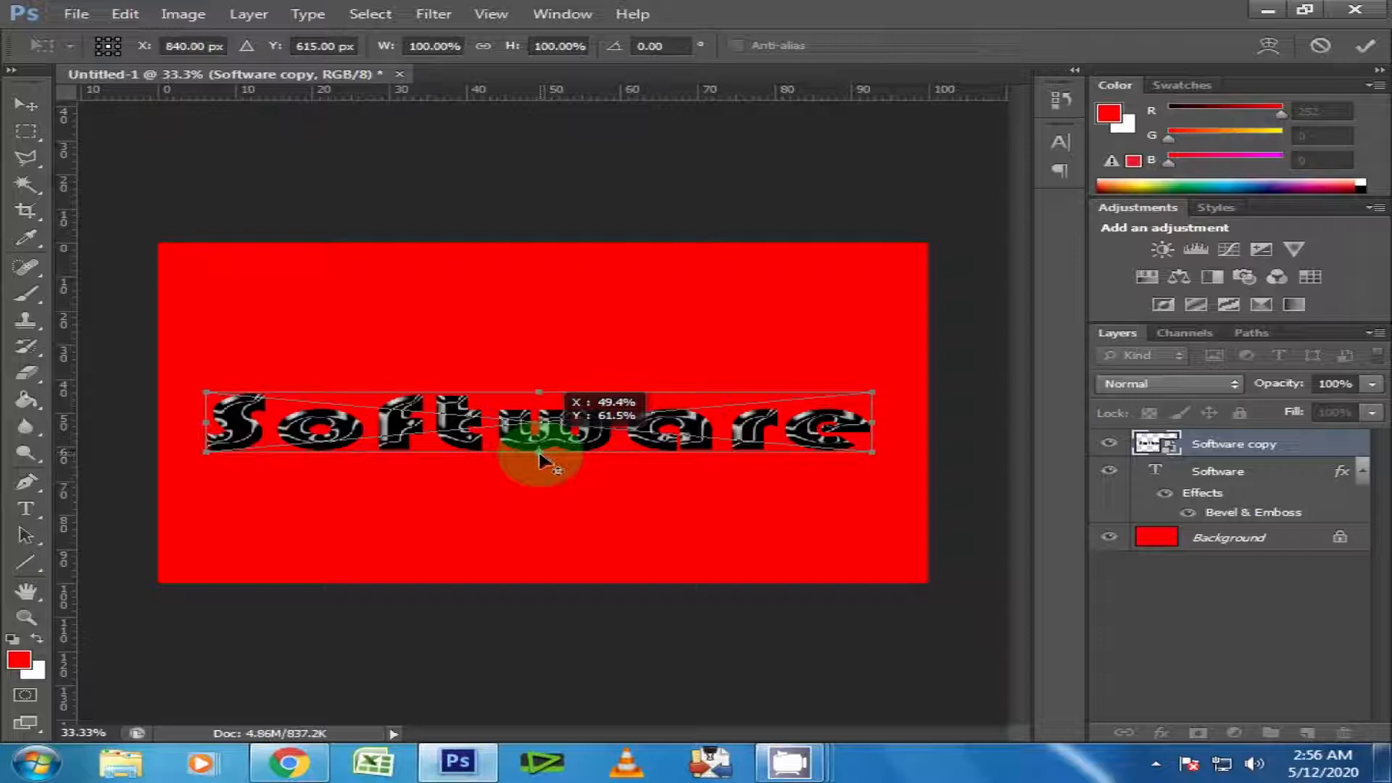
{"action": "right_click", "coordinate": [606, 422]}
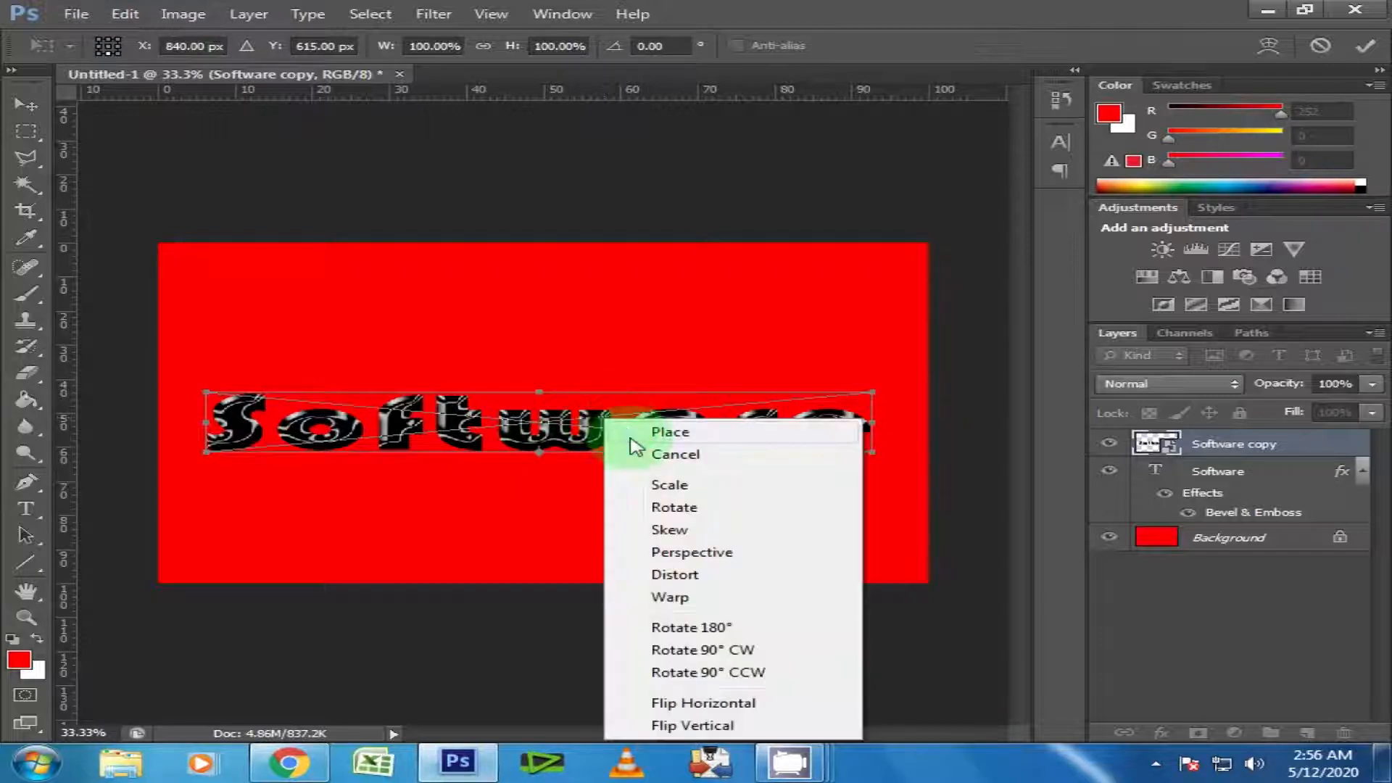
{"action": "left_click", "coordinate": [711, 724]}
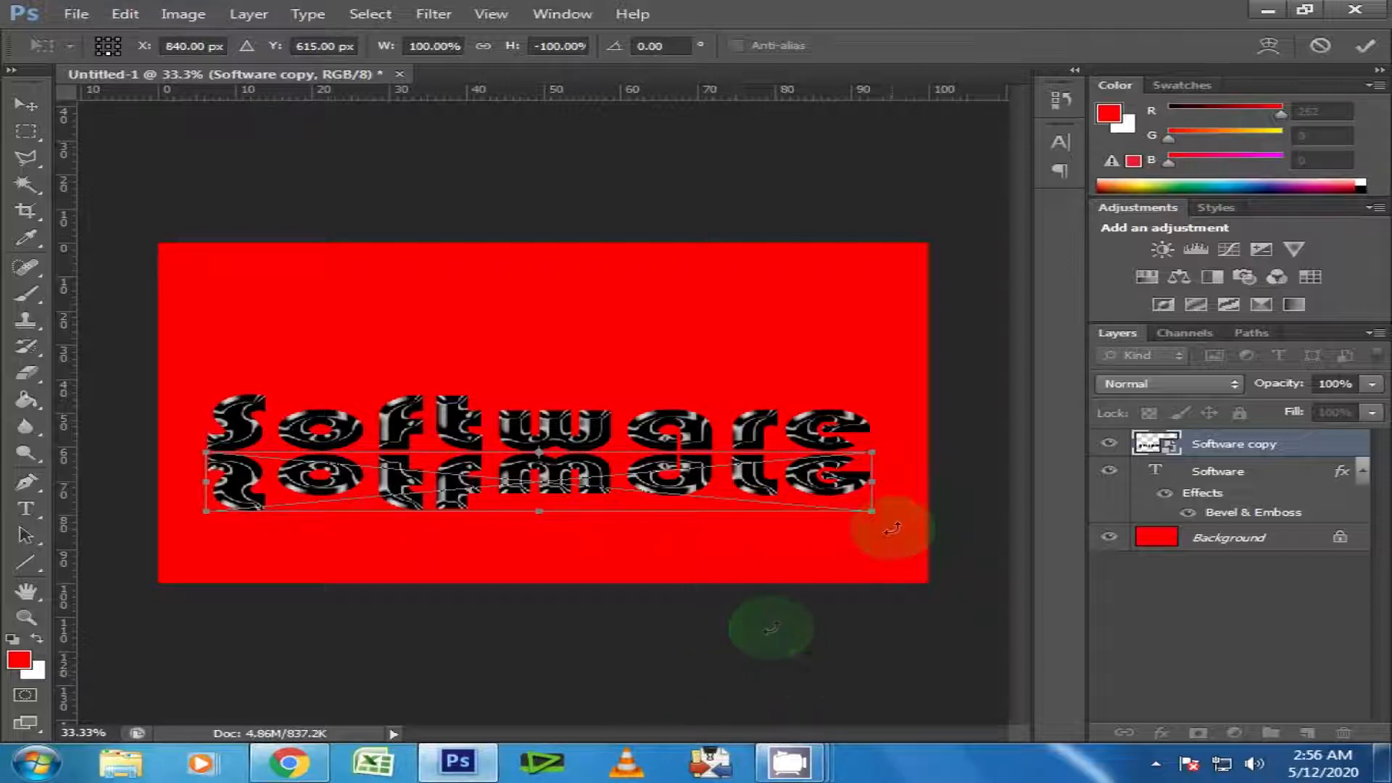
{"action": "left_click", "coordinate": [1367, 48]}
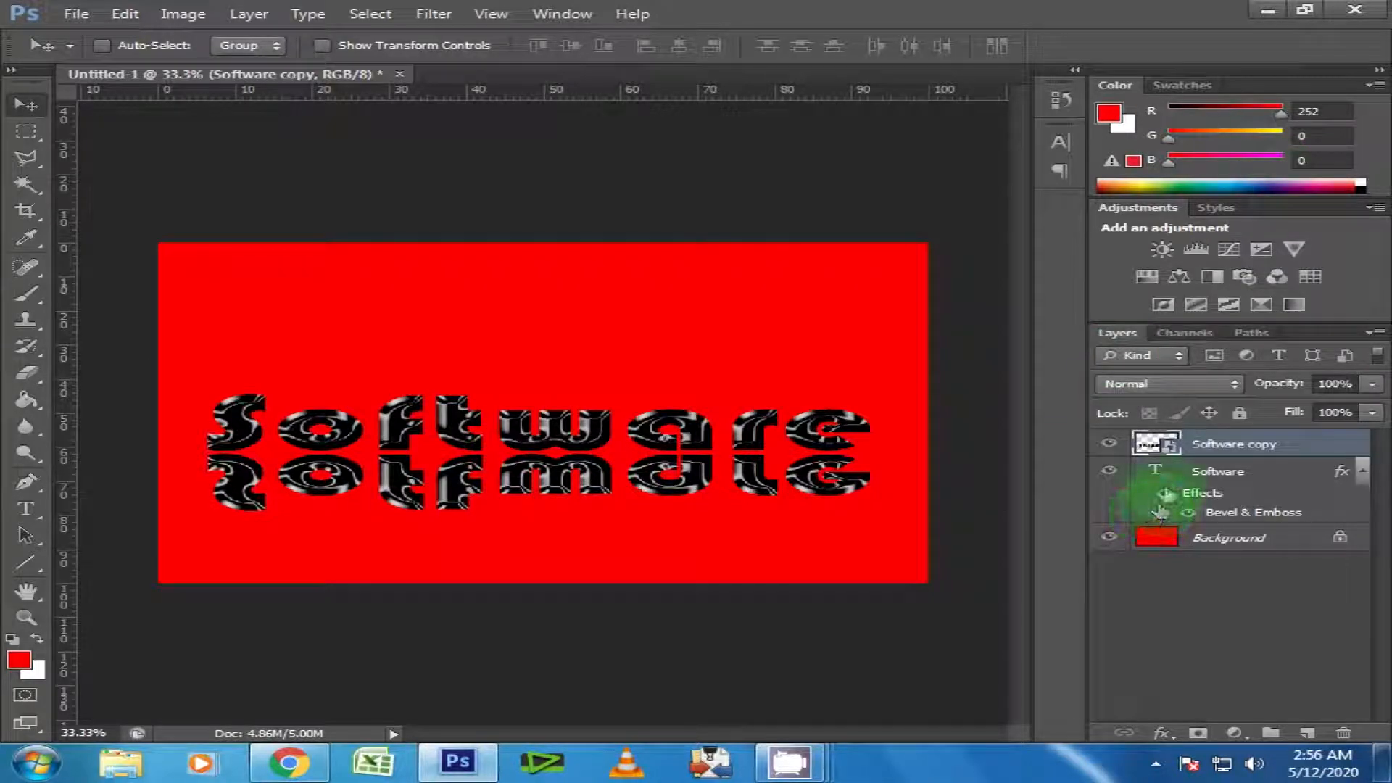
Add a layer mask to "Software copy" and fade the reflection upward from its lower edge with a linear black-to-transparent gradient.
{"action": "left_click", "coordinate": [1198, 733]}
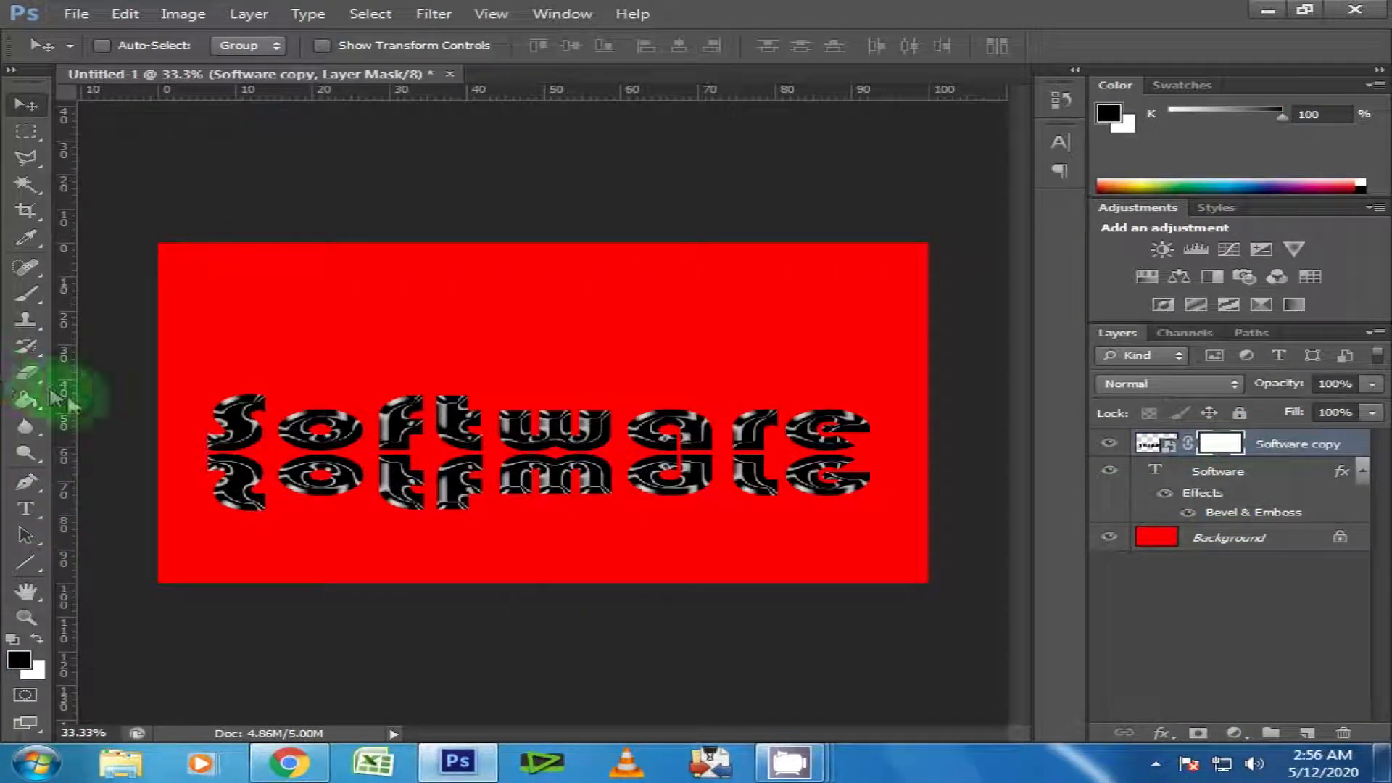
{"action": "left_click", "coordinate": [32, 404]}
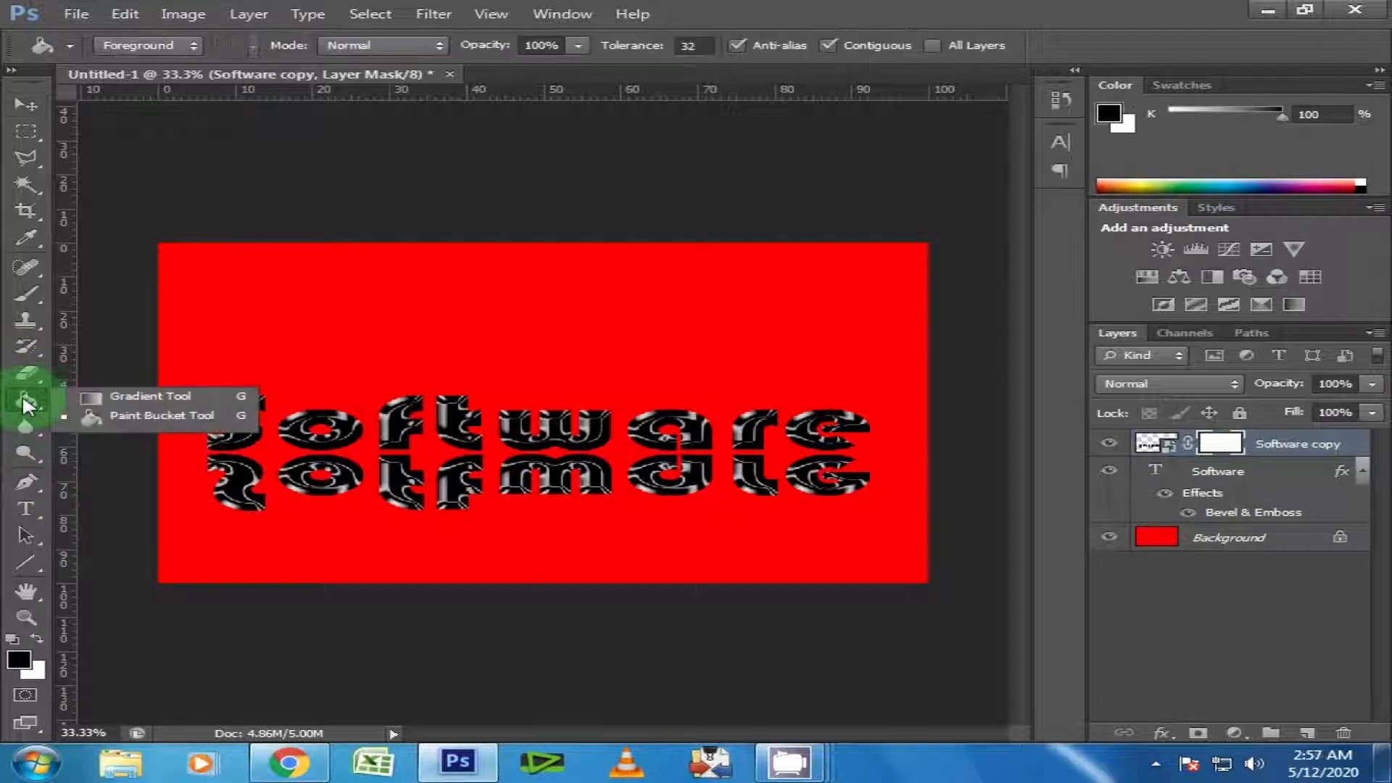
{"action": "left_click", "coordinate": [190, 397]}
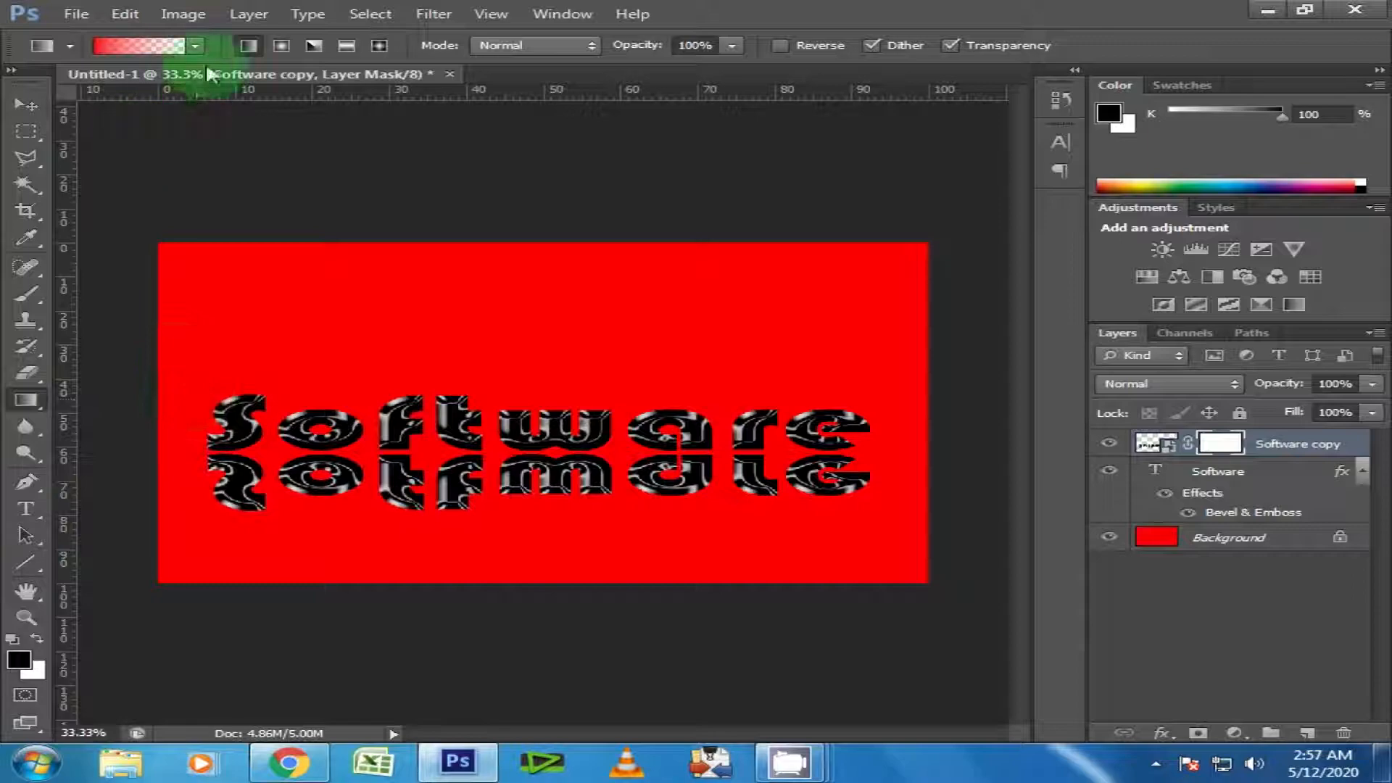
{"action": "left_click", "coordinate": [194, 46]}
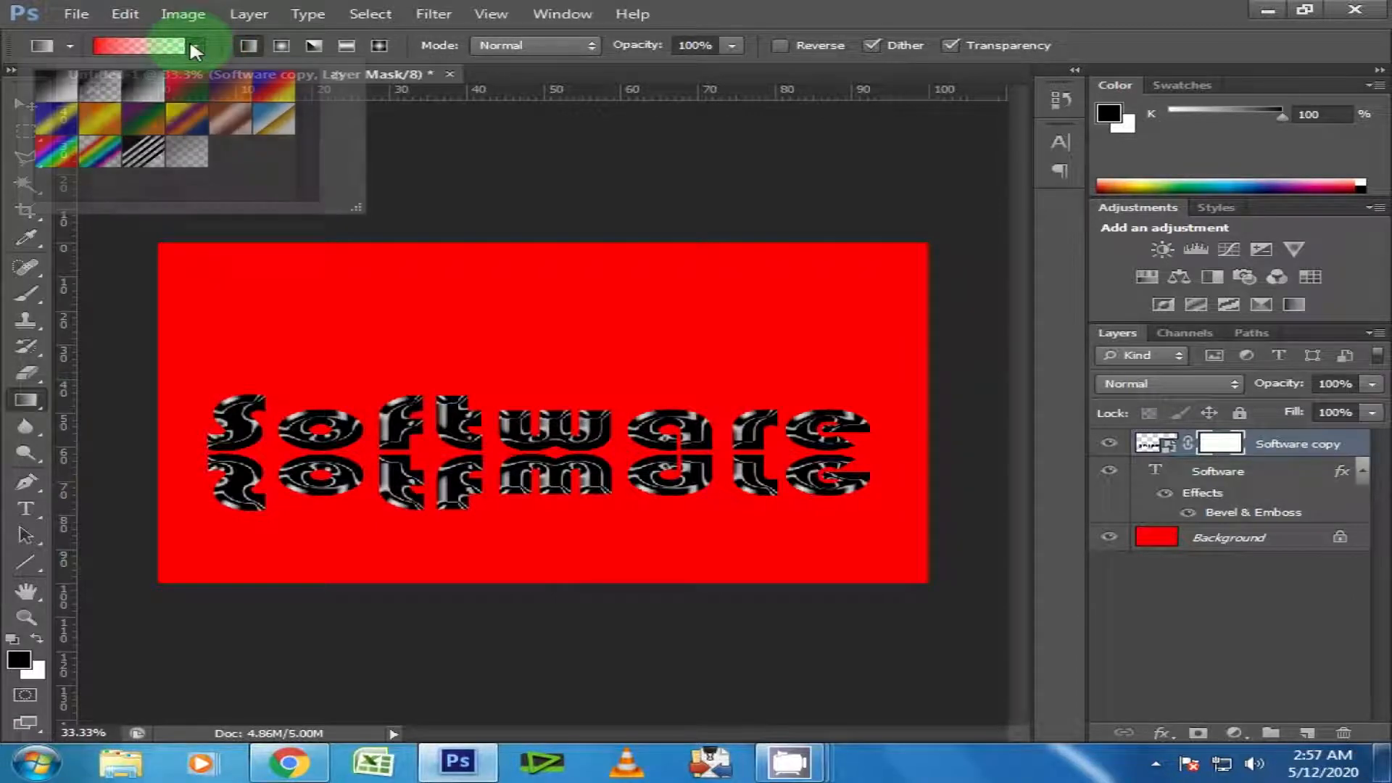
{"action": "left_click", "coordinate": [116, 84]}
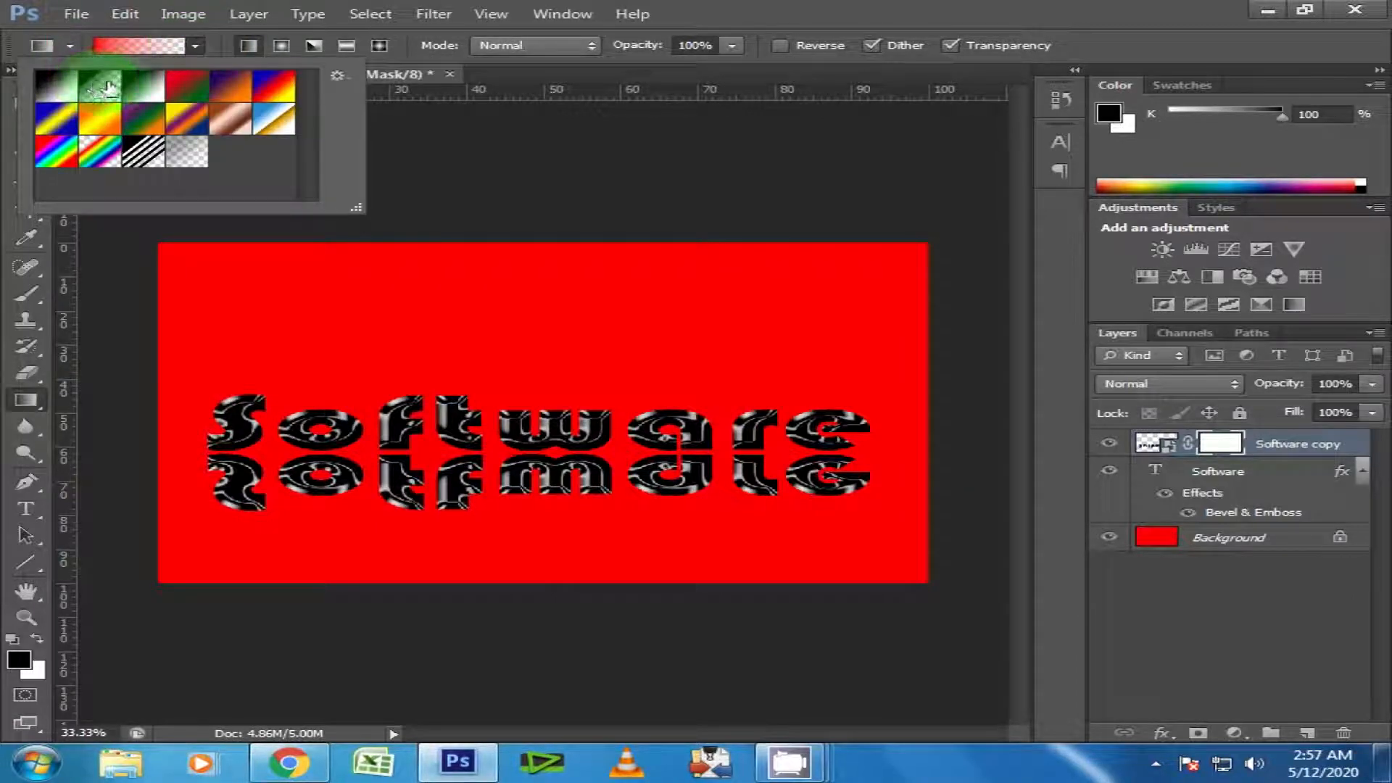
{"action": "double_click", "coordinate": [109, 87]}
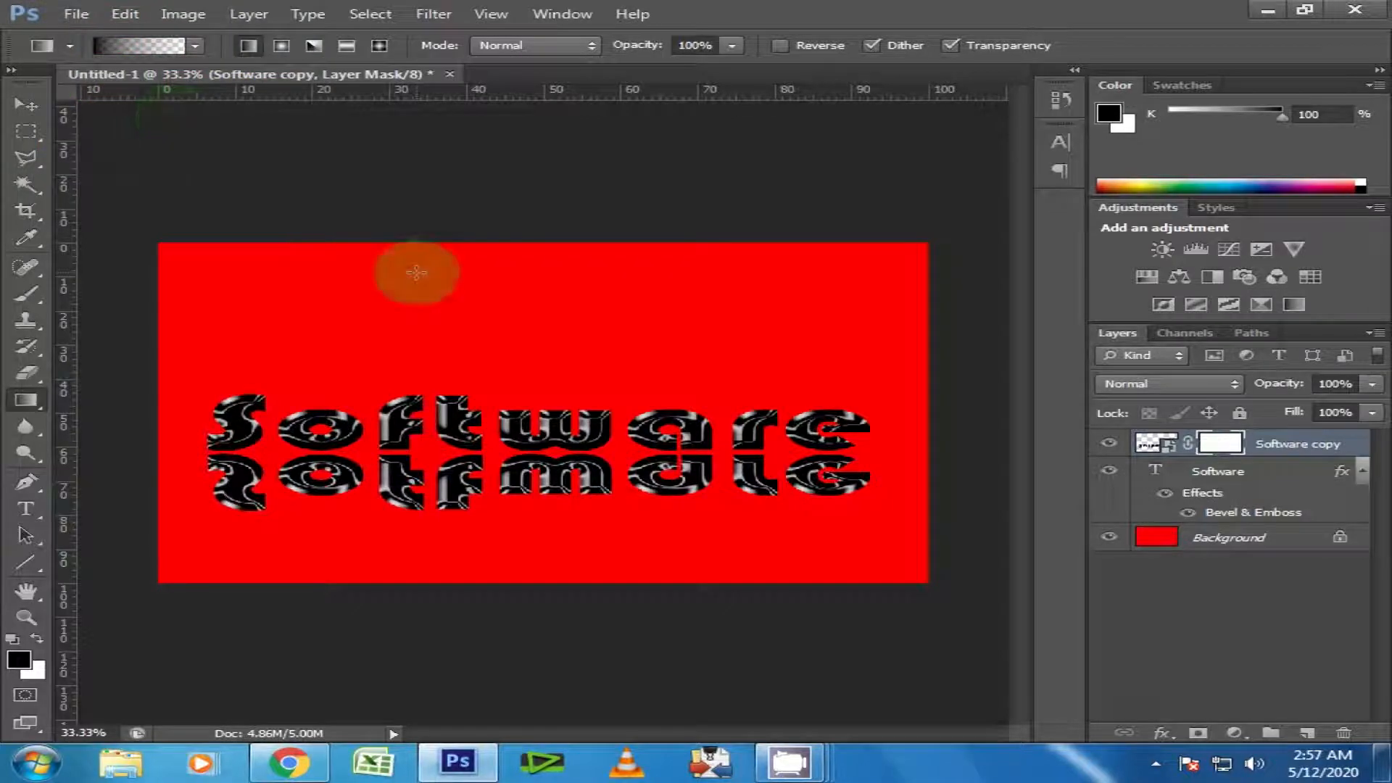
{"action": "left_click", "coordinate": [1223, 433]}
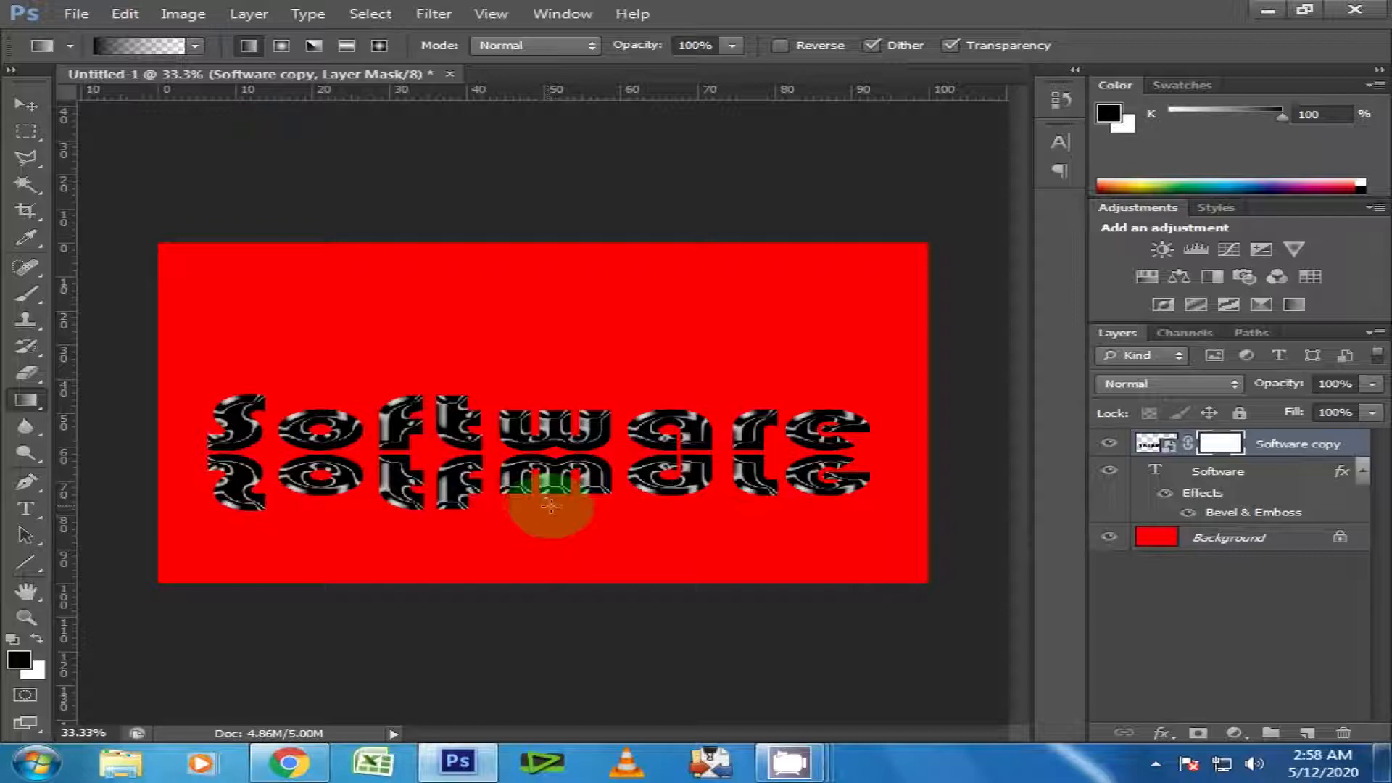
{"action": "left_click_drag", "start_coordinate": [553, 508], "coordinate": [553, 448]}
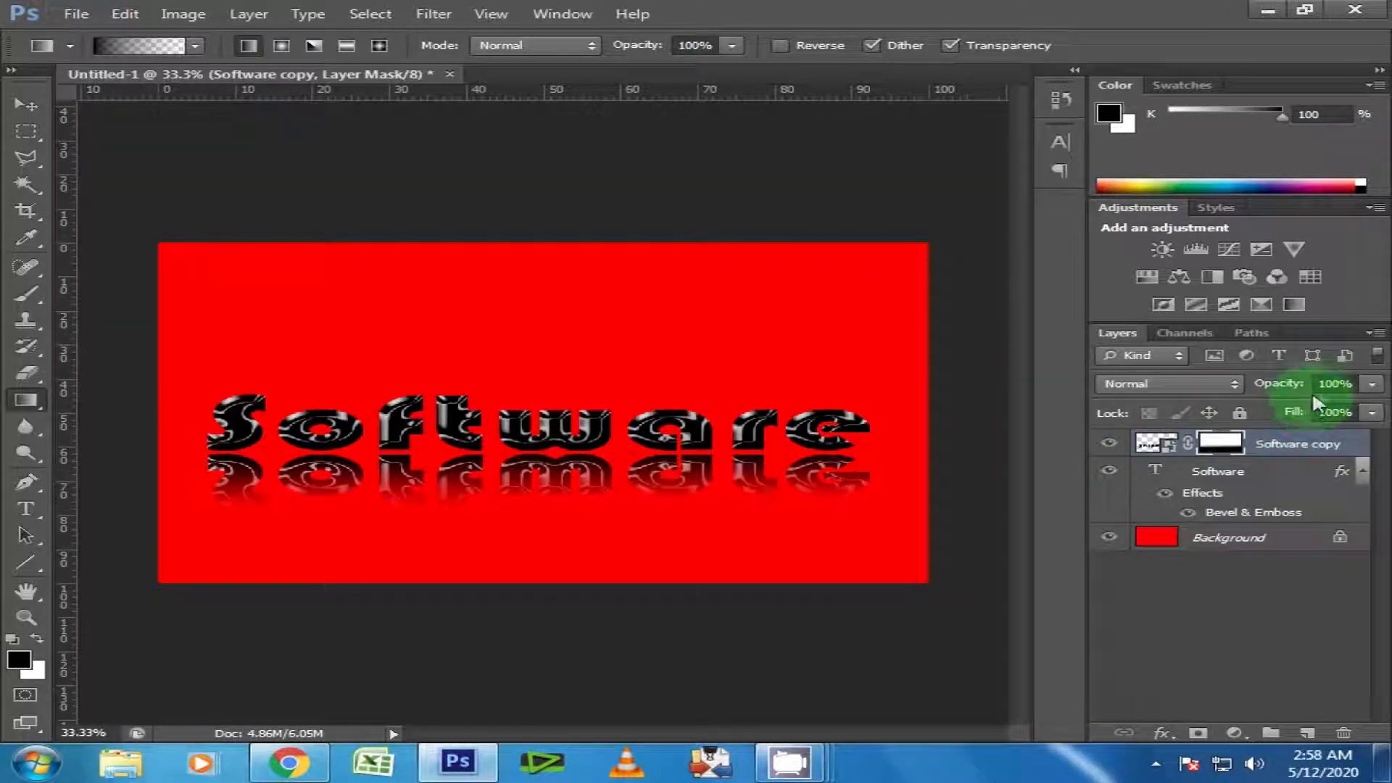
Set the opacity of the "Software copy" reflection layer to 75% and deselect the layer.
{"action": "left_click", "coordinate": [1321, 385]}
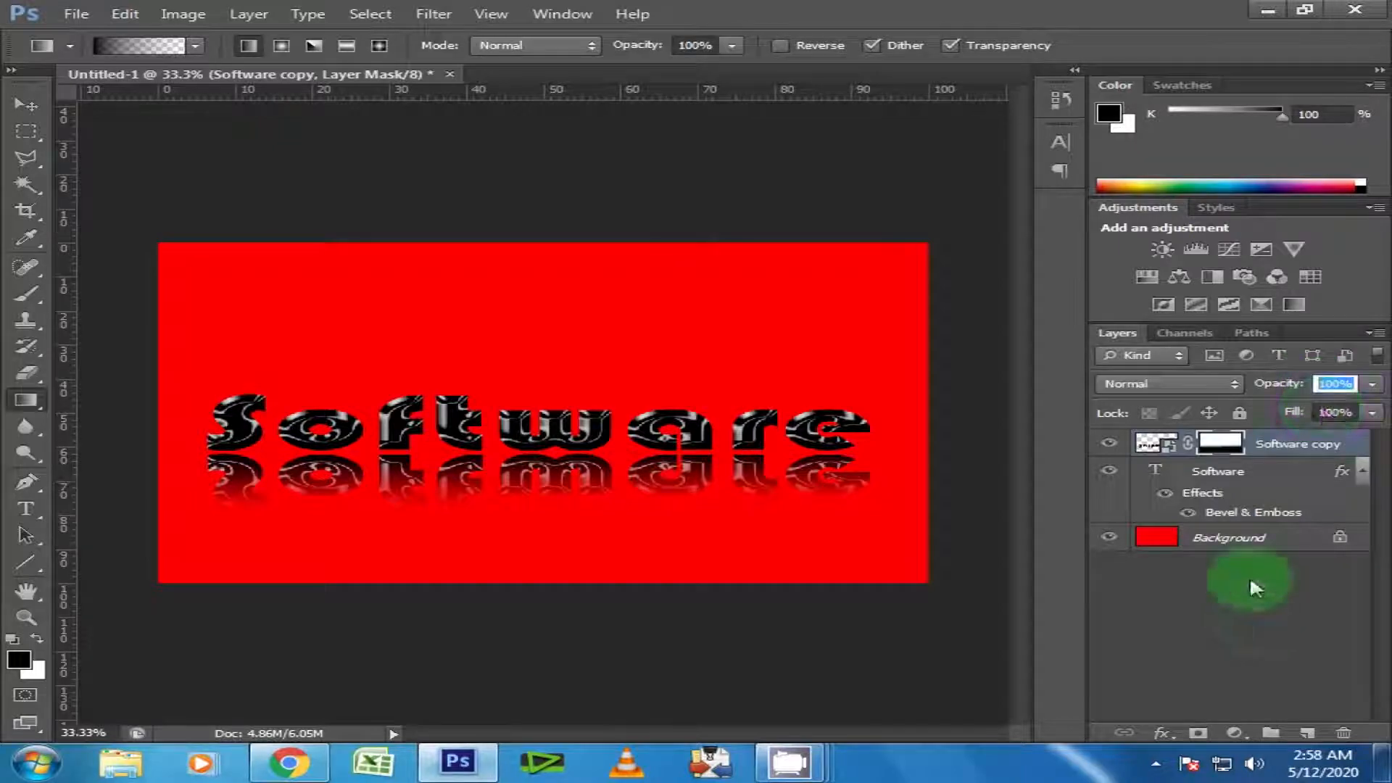
{"action": "left_click", "coordinate": [1373, 387]}
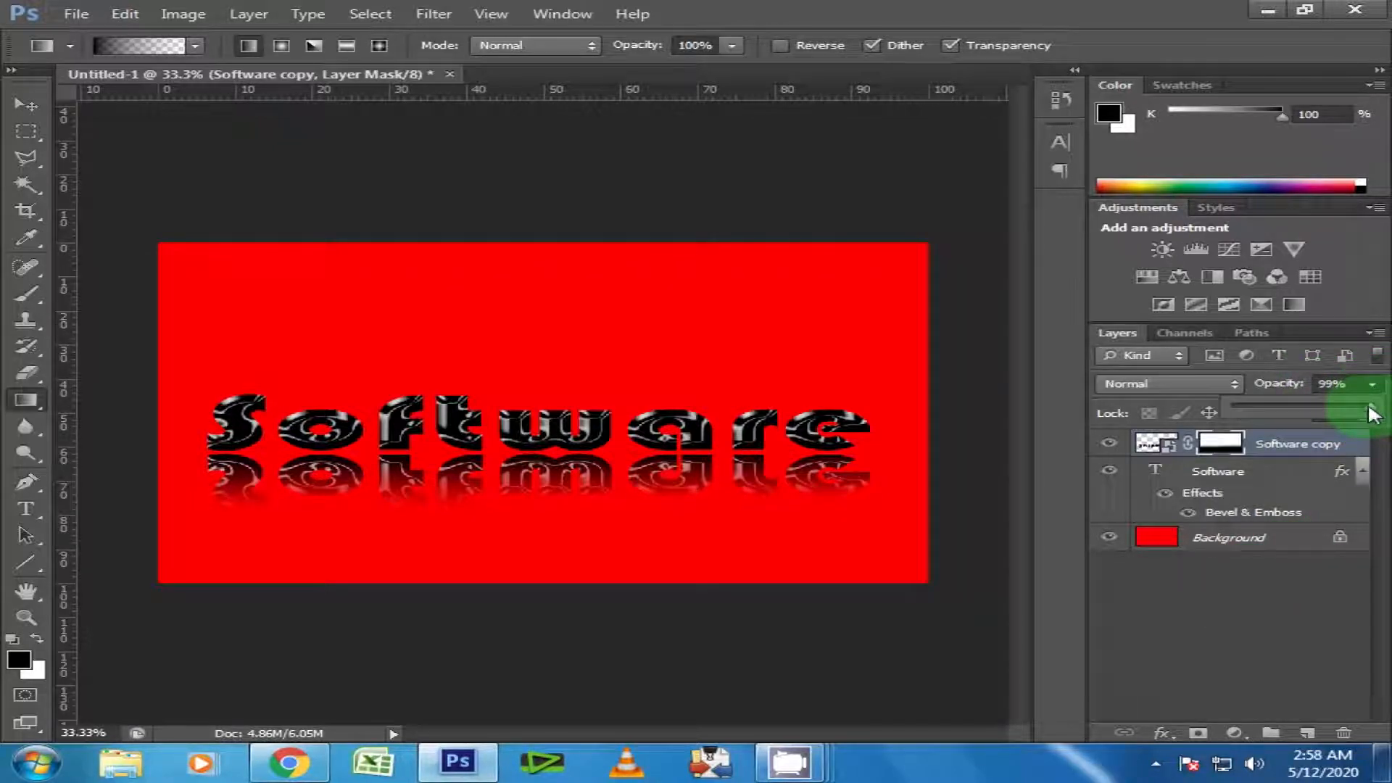
{"action": "mouse_move", "coordinate": [1360, 406]}
{"action": "left_mouse_down"}
{"action": "mouse_move", "coordinate": [1224, 403]}
{"action": "mouse_move", "coordinate": [1340, 416]}
{"action": "left_mouse_up"}
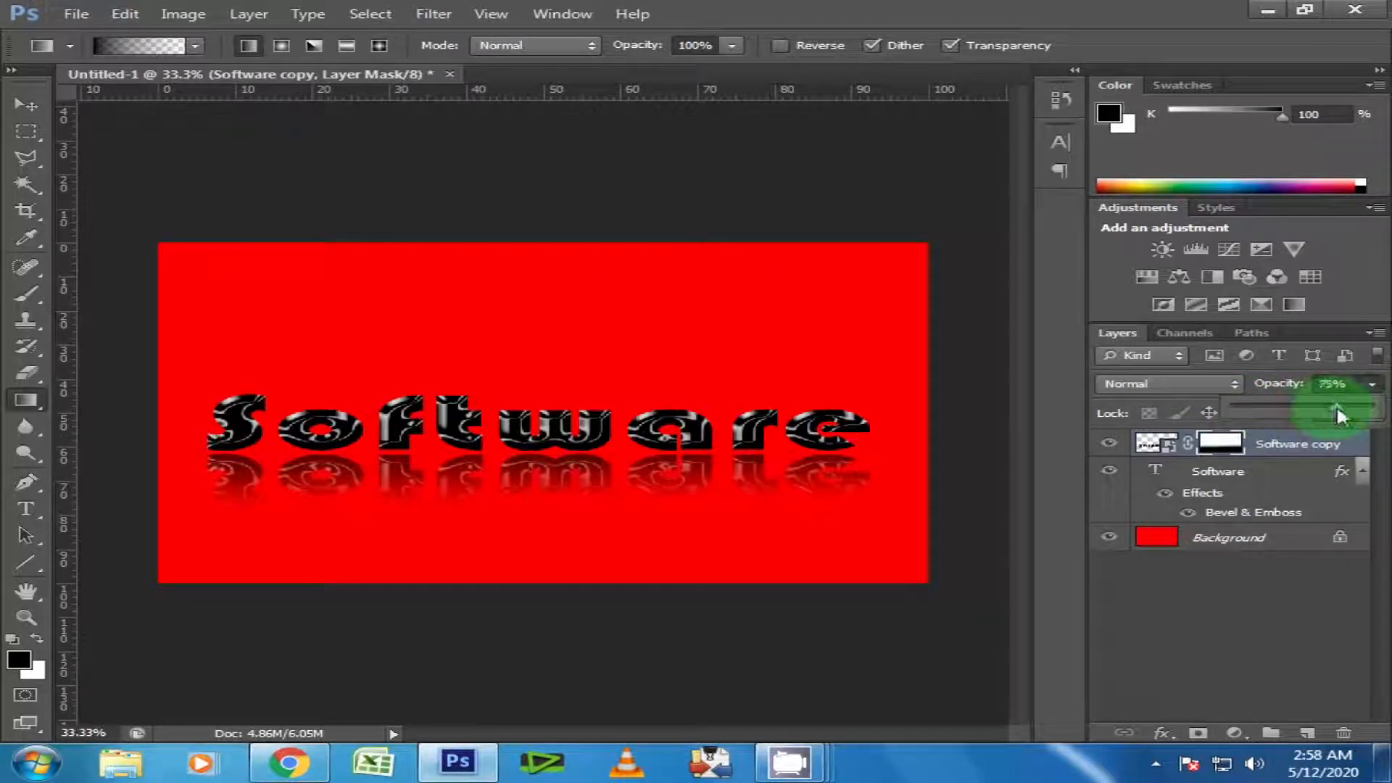
{"action": "left_click", "coordinate": [1235, 584]}
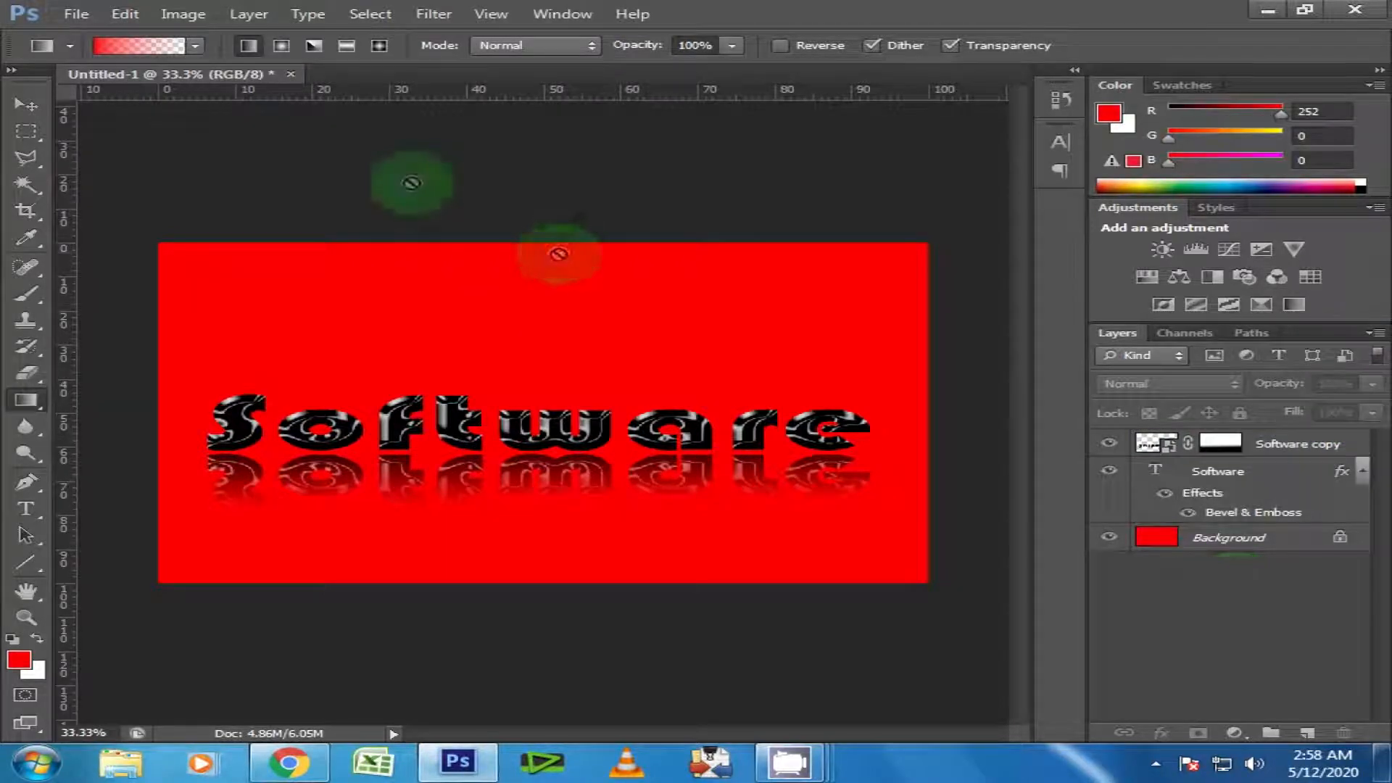
Save a JPEG copy of the document as "Text Art.jpg" on the Desktop with Maximum quality 12 and Baseline ("Standard") format.
{"action": "left_click", "coordinate": [75, 14]}
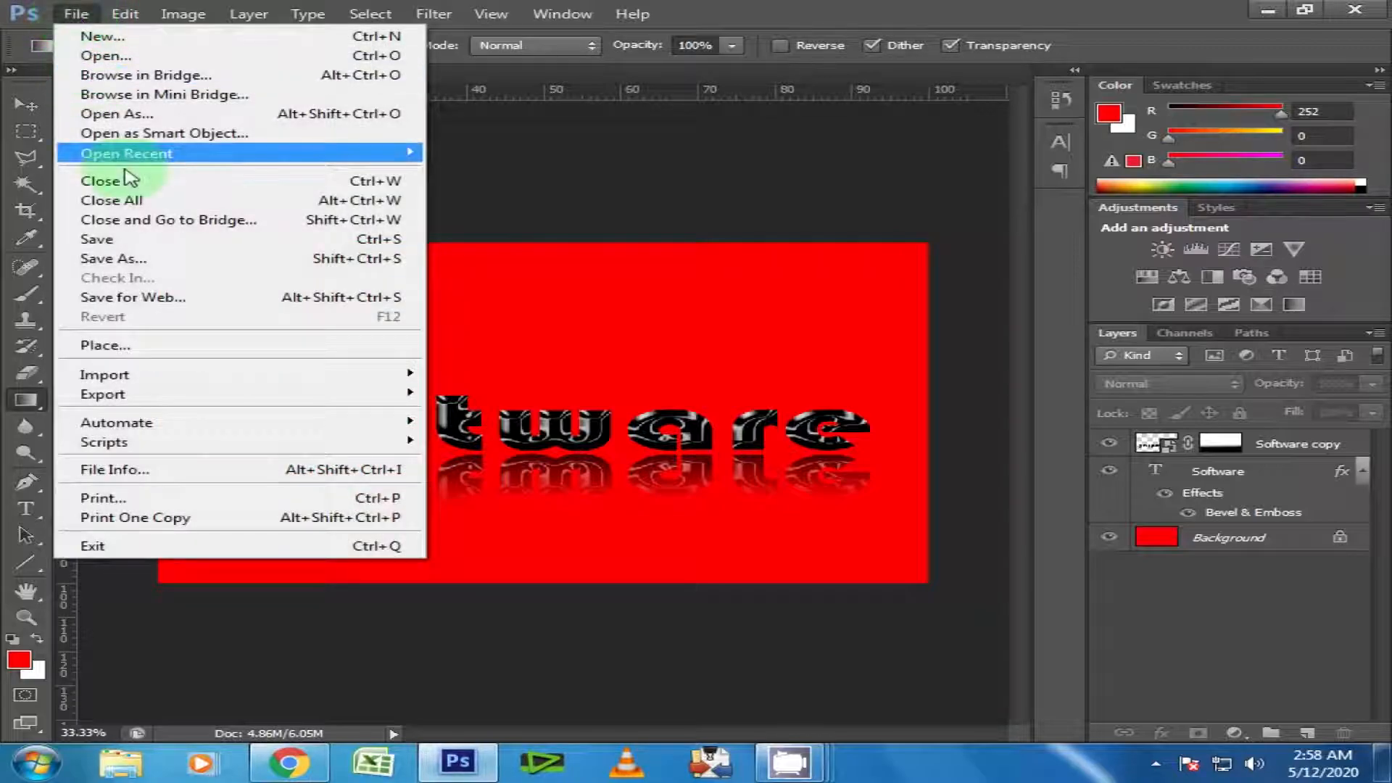
{"action": "left_click", "coordinate": [169, 258]}
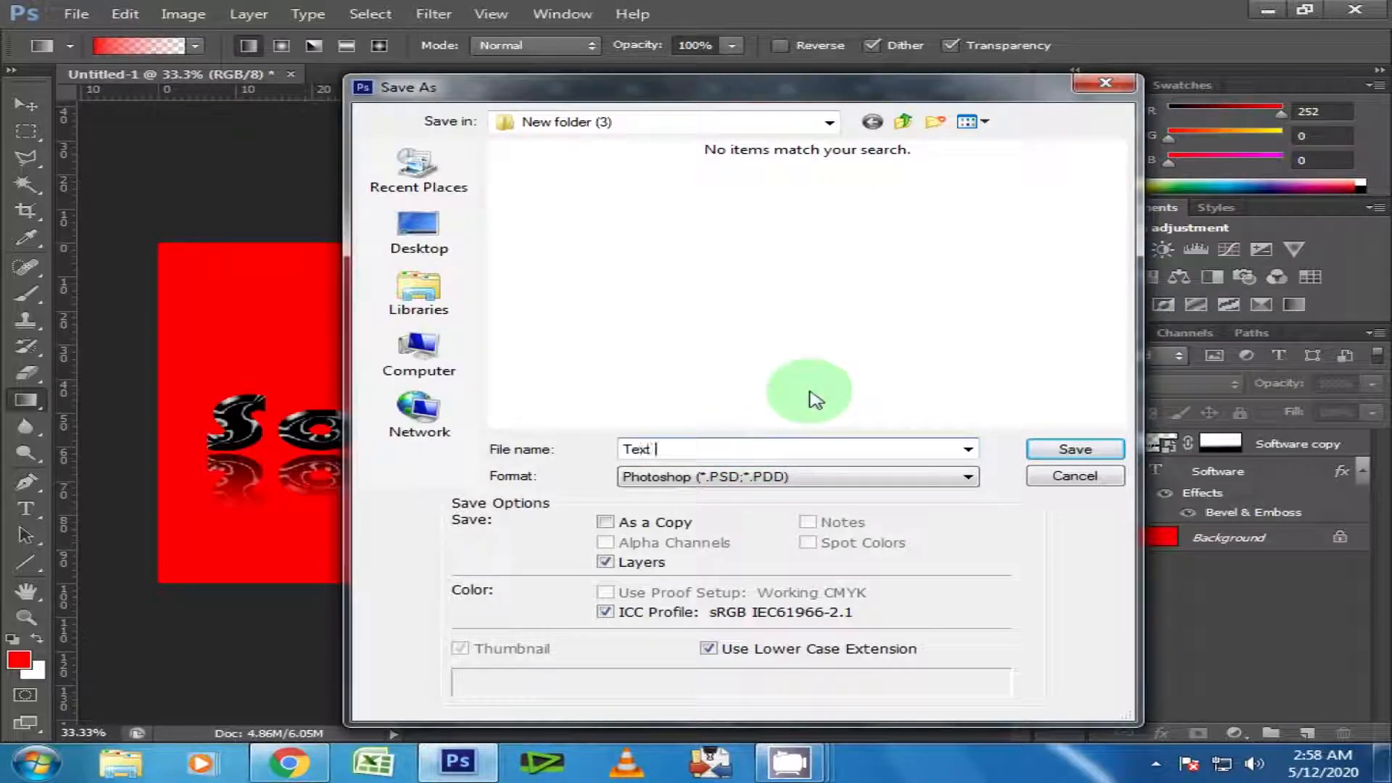
{"action": "left_click", "coordinate": [834, 477]}
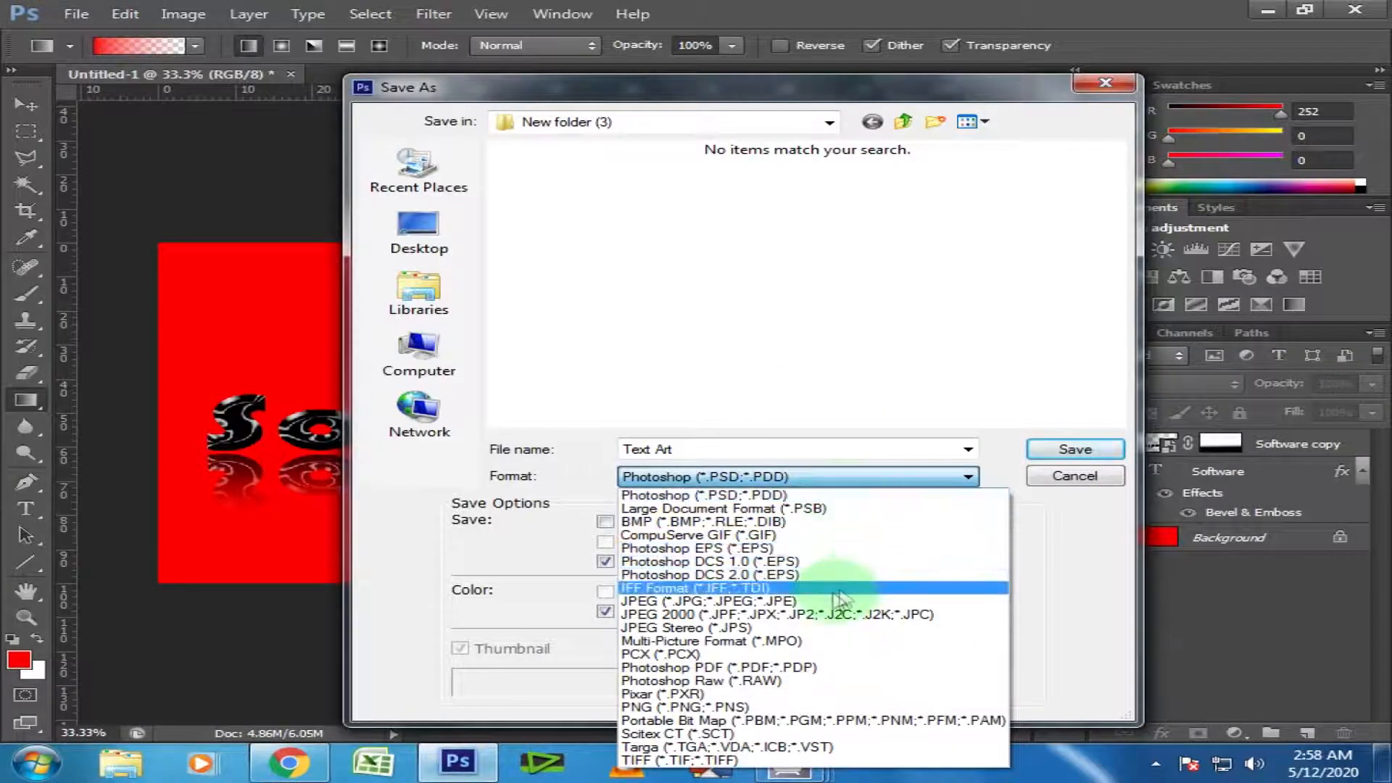
{"action": "left_click", "coordinate": [811, 601]}
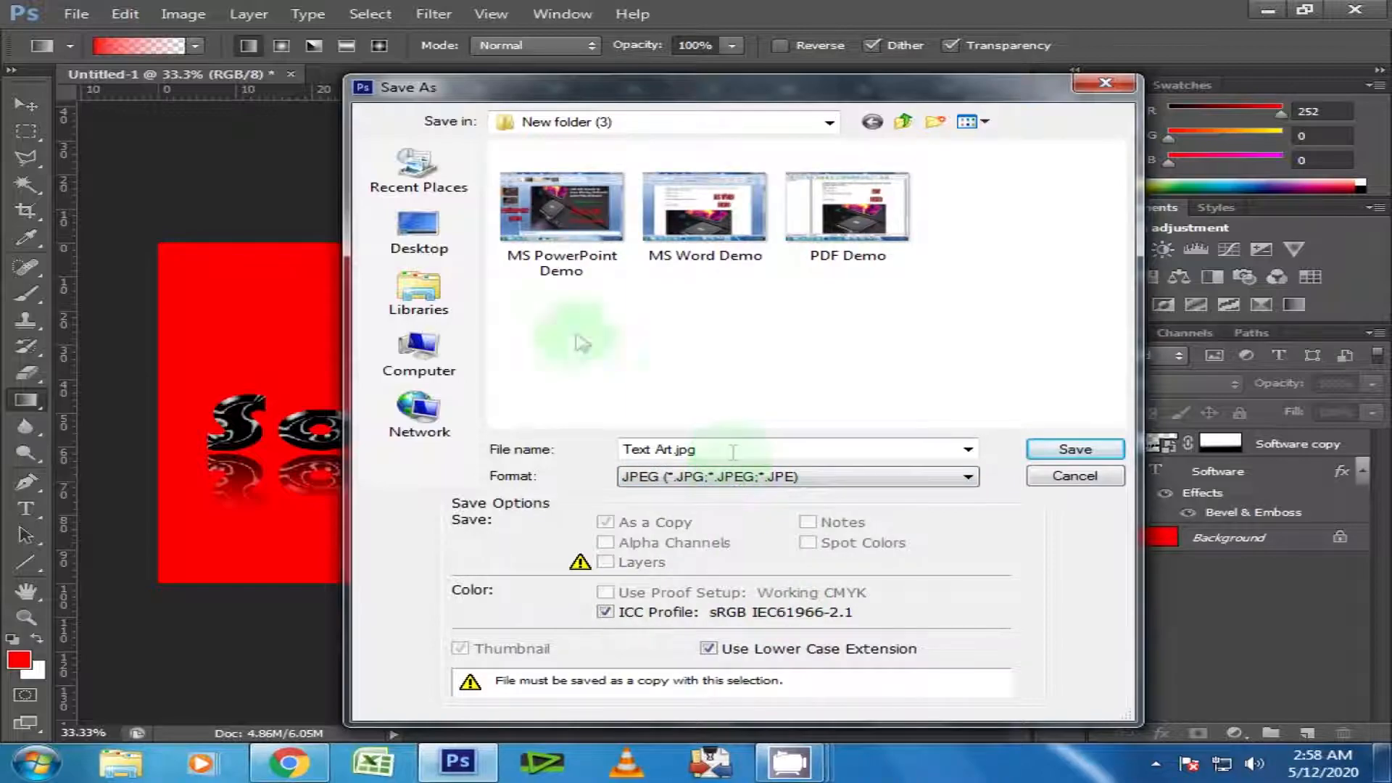
{"action": "left_click", "coordinate": [417, 232]}
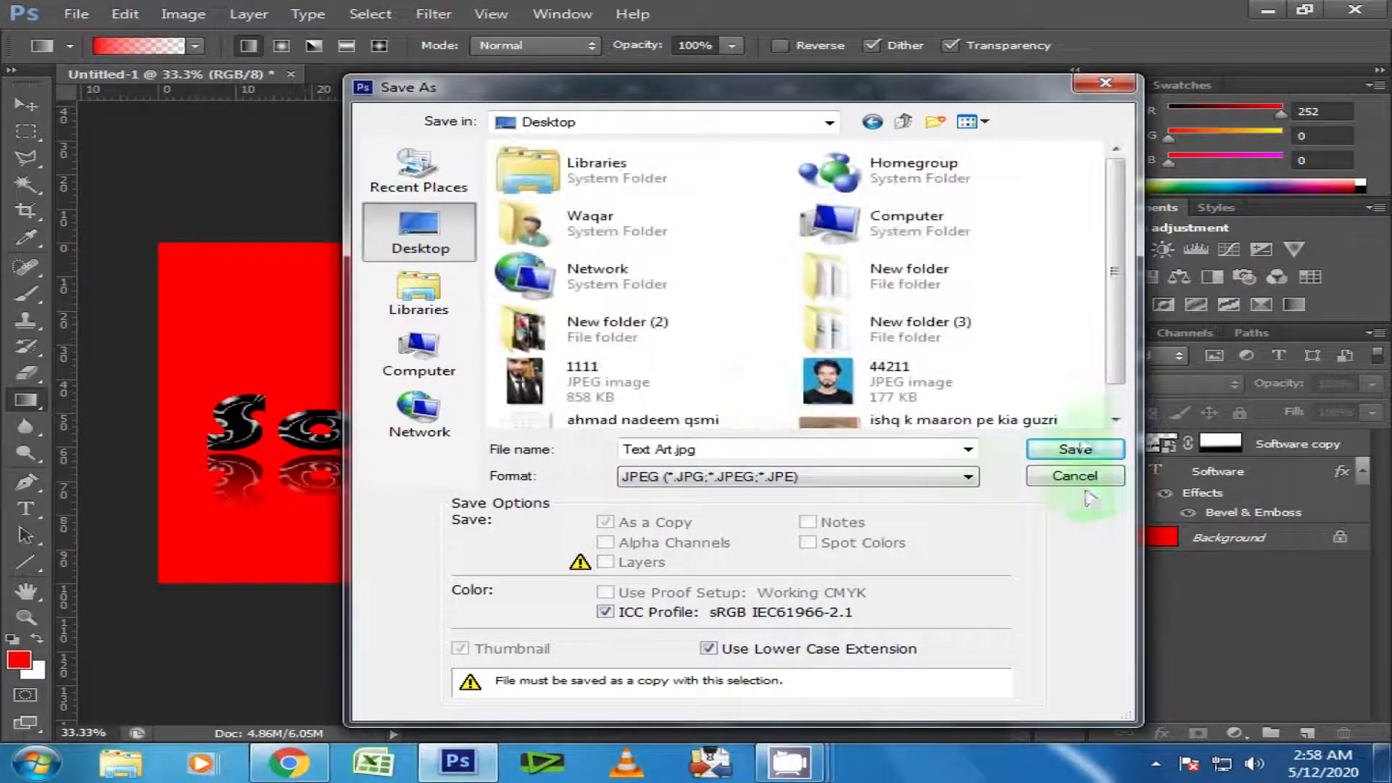
{"action": "left_click", "coordinate": [1081, 451]}
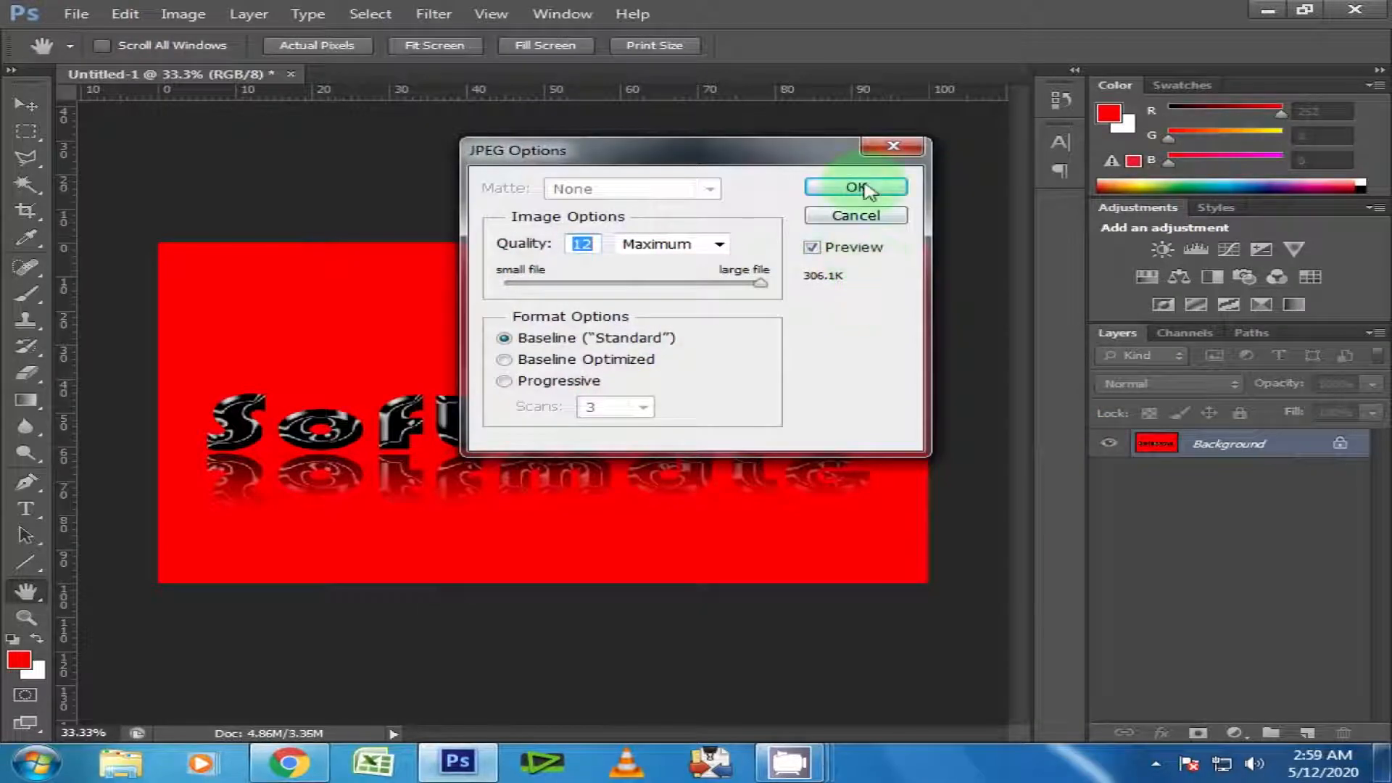
{"action": "left_click", "coordinate": [862, 187]}
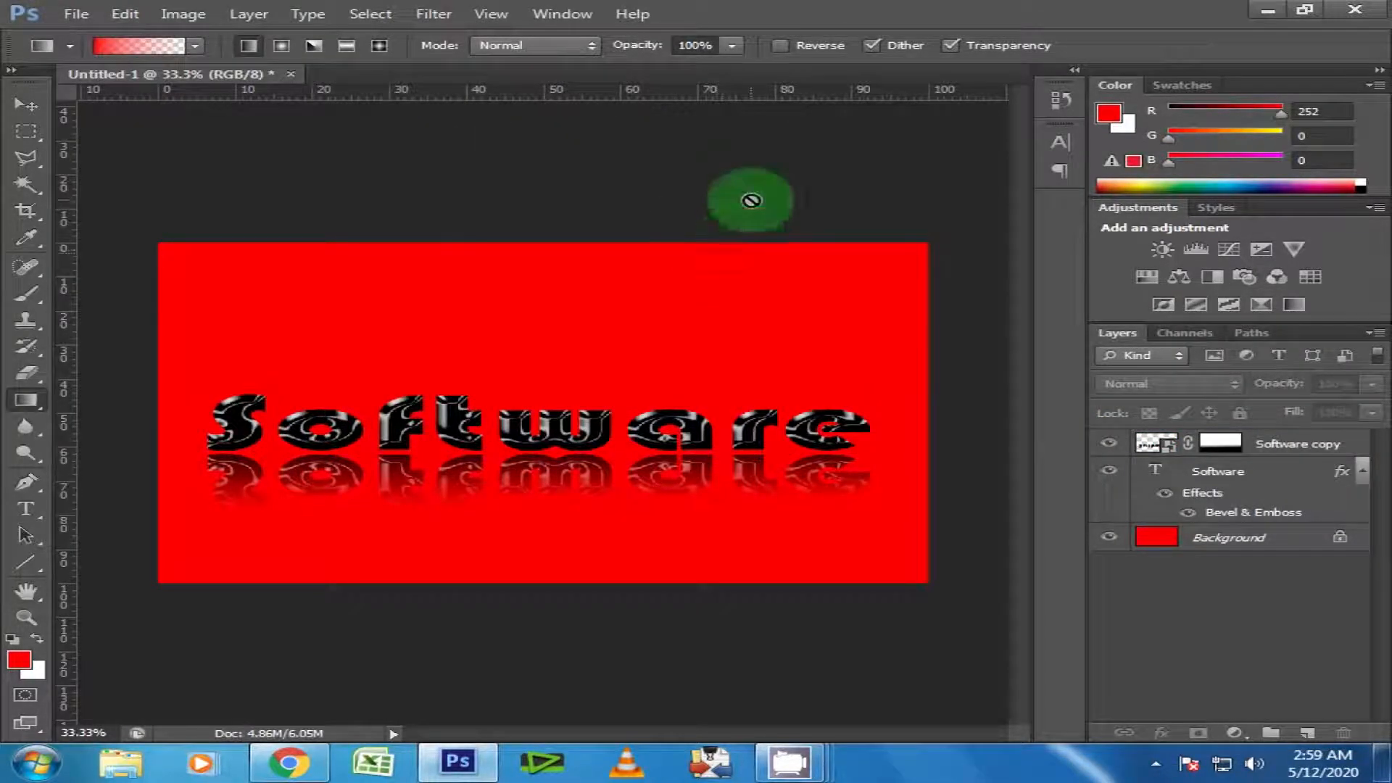